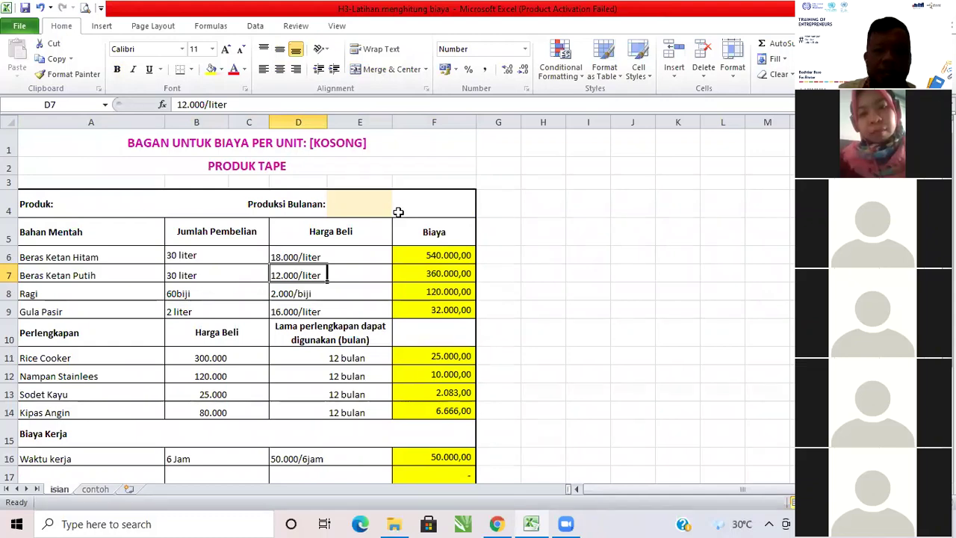
# - Review the tape product's cost rows from the raw materials down to the total cost per product
pyautogui.click(90, 270)
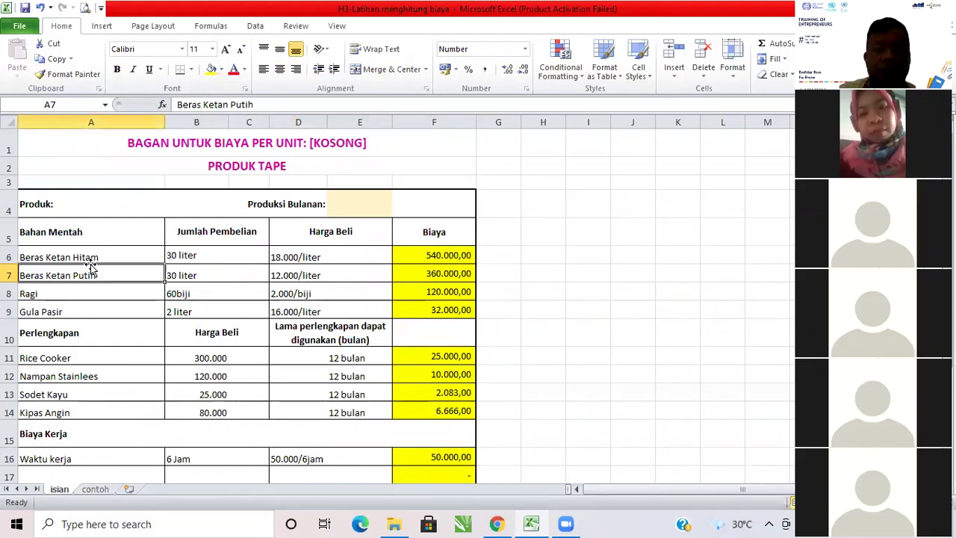
pyautogui.moveTo(122, 252); pyautogui.dragTo(519, 269)
pyautogui.click(517, 271)
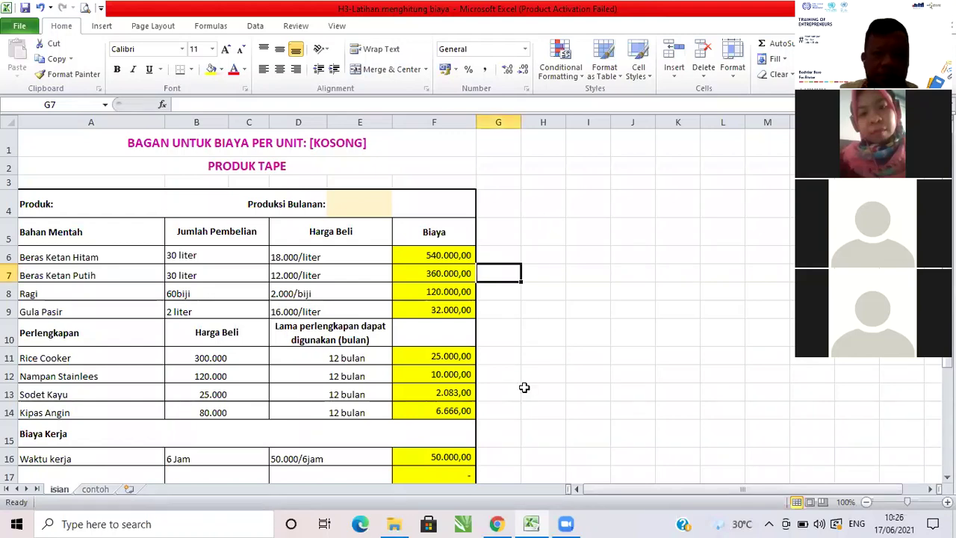
pyautogui.press('Down')
pyautogui.press('Down')
pyautogui.press('Down')
pyautogui.press('Down')
pyautogui.press('Down')
pyautogui.press('Down')
pyautogui.press('Down')
pyautogui.press('Down')
pyautogui.press('Down')
pyautogui.press('Down')
pyautogui.press('Down')
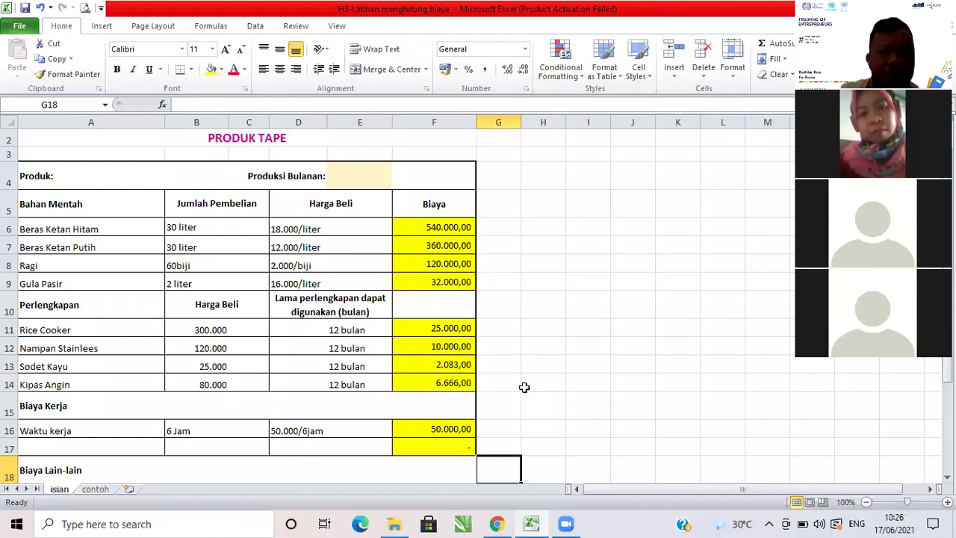
pyautogui.press('Down')
pyautogui.press('Down')
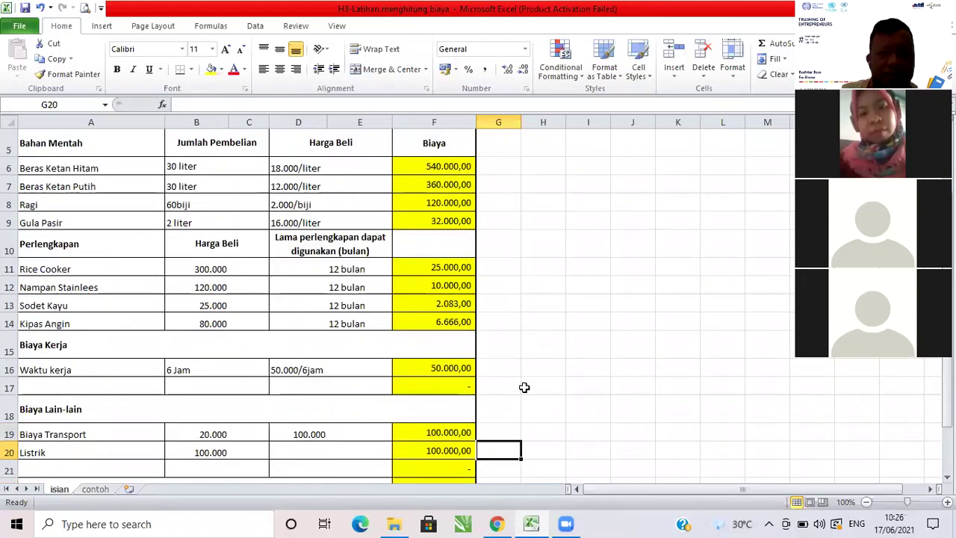
pyautogui.press('Down')
pyautogui.press('Down')
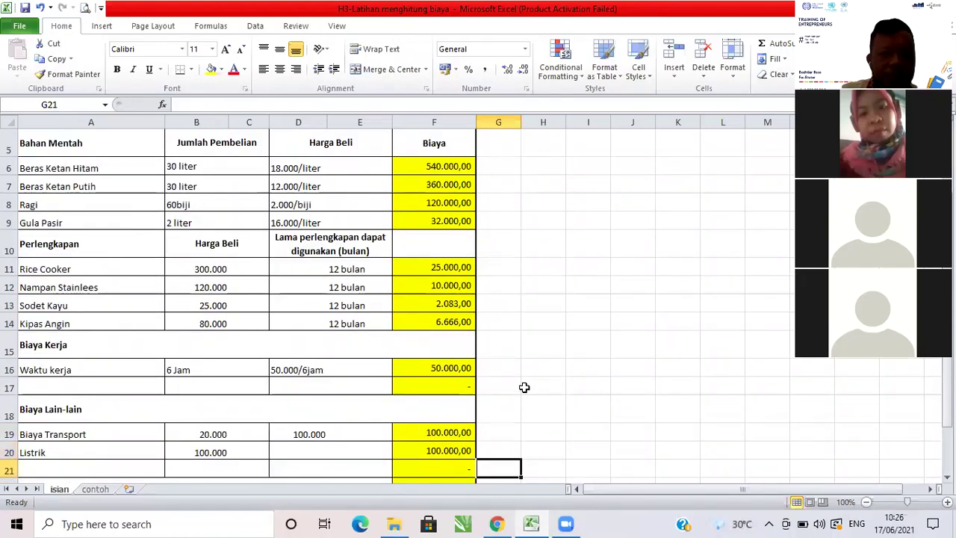
pyautogui.press('Down')
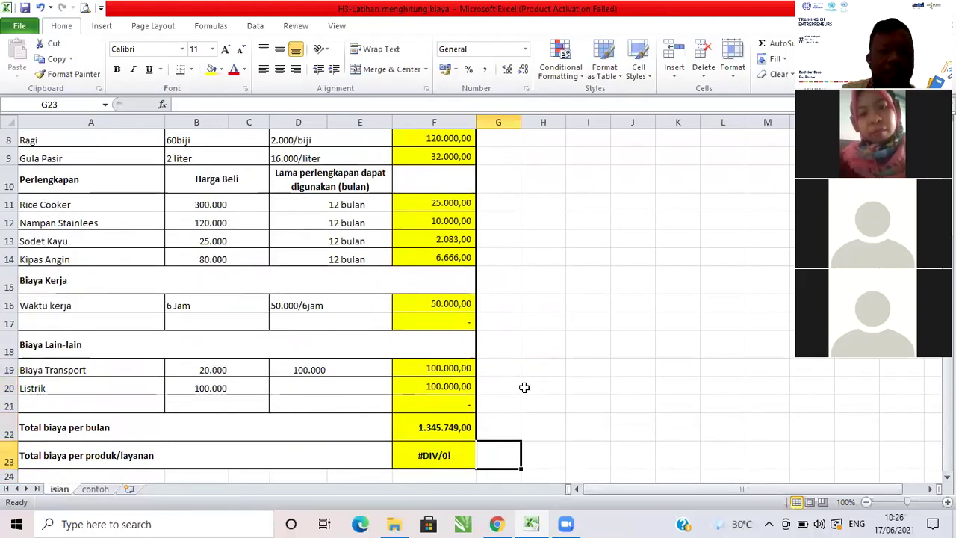
# - Enter "90 pax" as the monthly production (Produksi Bulanan) in E4
pyautogui.press('Up')
pyautogui.press('Up')
pyautogui.press('Up')
pyautogui.press('Up')
pyautogui.press('Up')
pyautogui.press('Up')
pyautogui.press('Up')
pyautogui.press('Up')
pyautogui.press('Up')
pyautogui.press('Up')
pyautogui.press('Up')
pyautogui.press('Up')
pyautogui.press('Up')
pyautogui.press('Up')
pyautogui.press('Up')
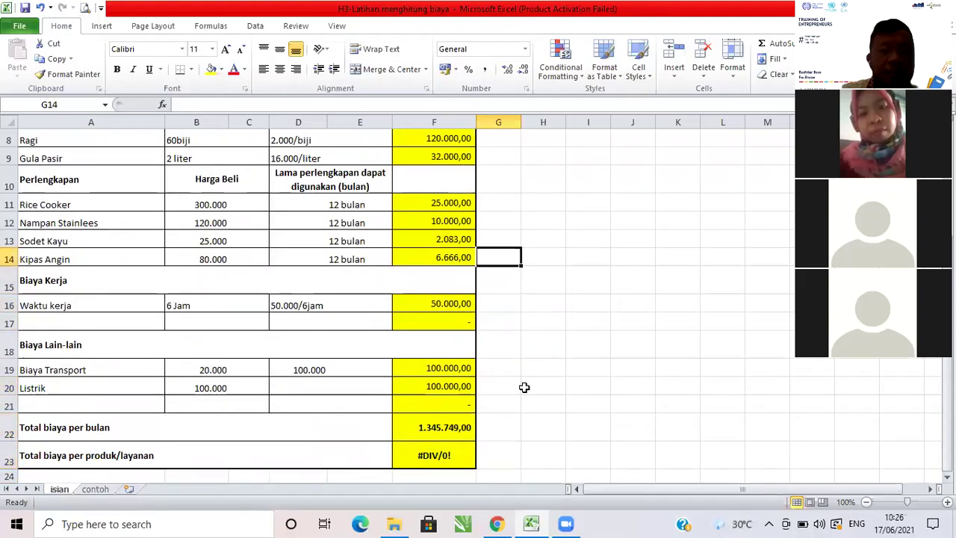
pyautogui.press('Up')
pyautogui.press('Up')
pyautogui.press('Up')
pyautogui.press('Up')
pyautogui.press('Up')
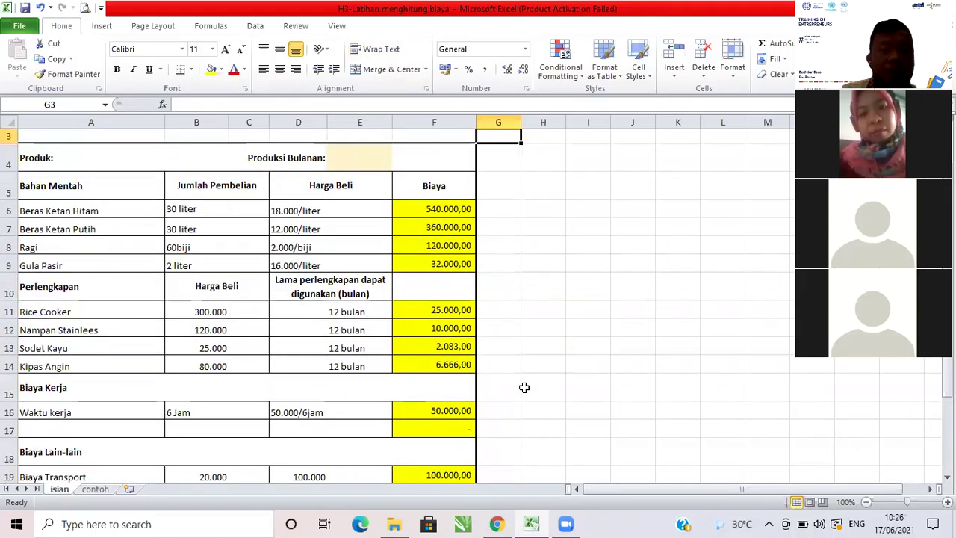
pyautogui.press('Left')
pyautogui.press('Left')
pyautogui.press('Down')
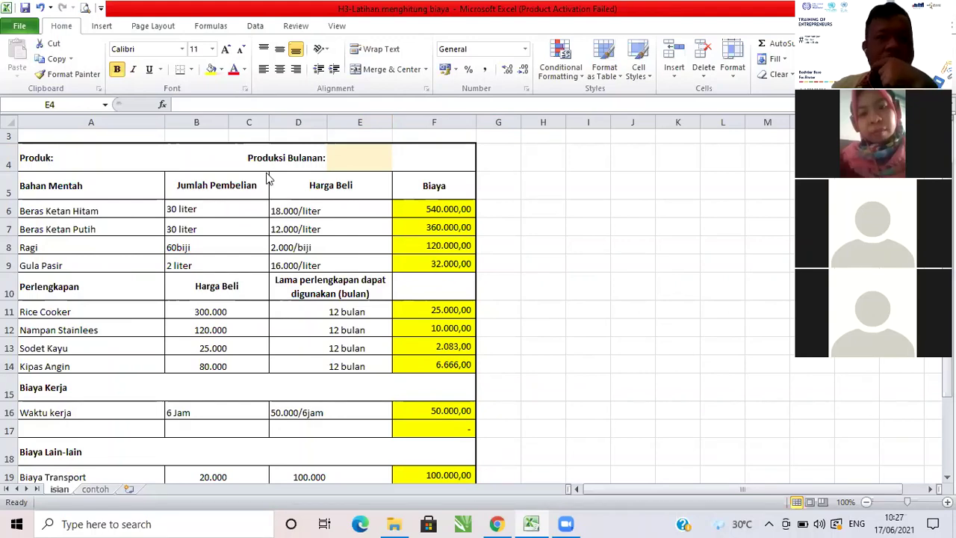
pyautogui.click(345, 169)
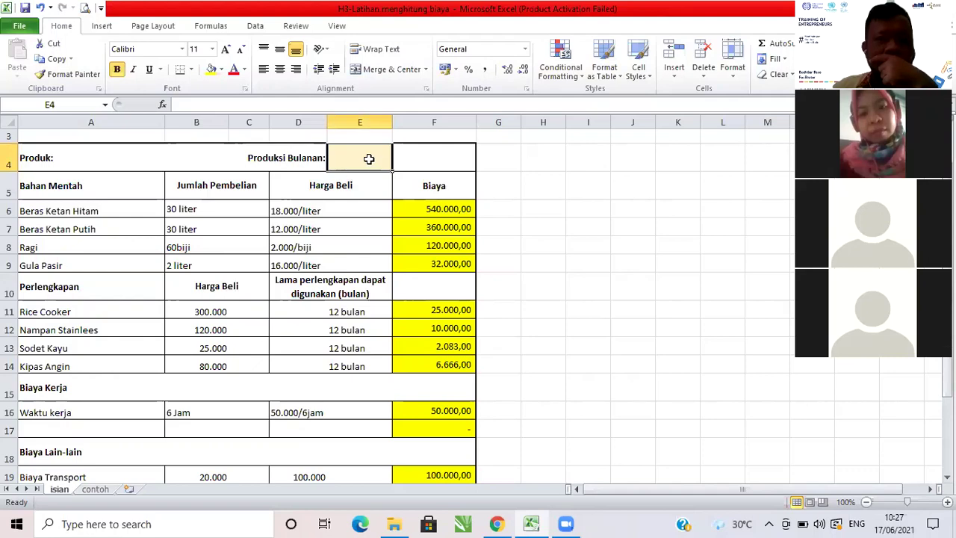
pyautogui.write('90')
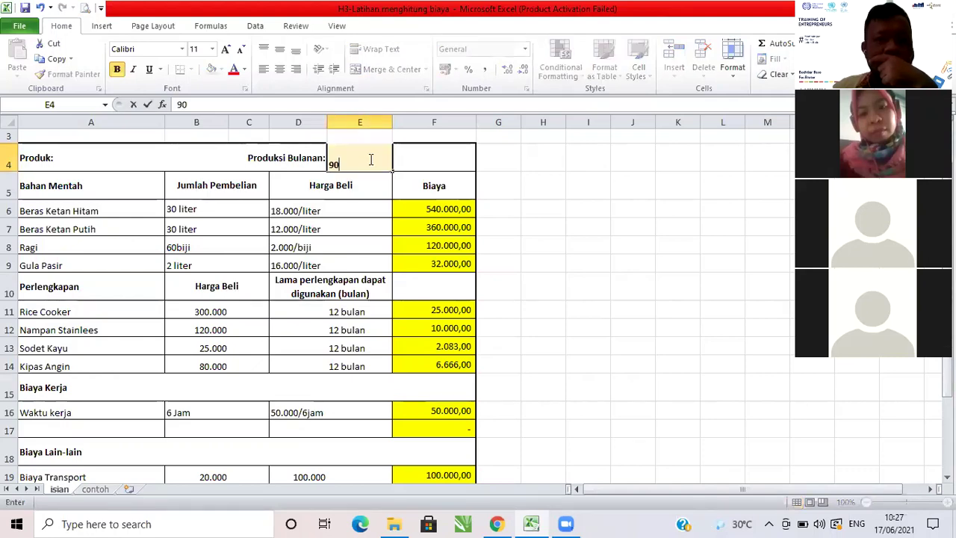
pyautogui.write(' pax')
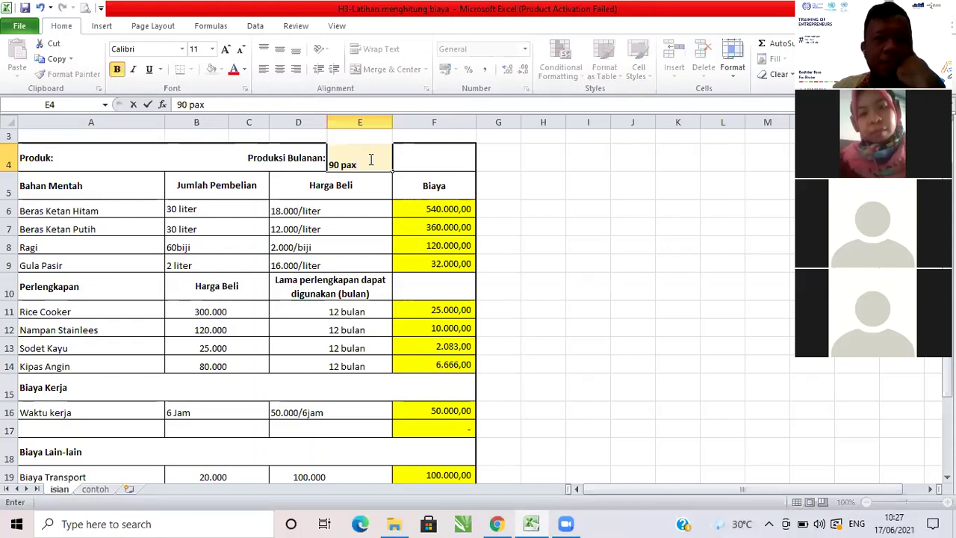
pyautogui.press('Return')
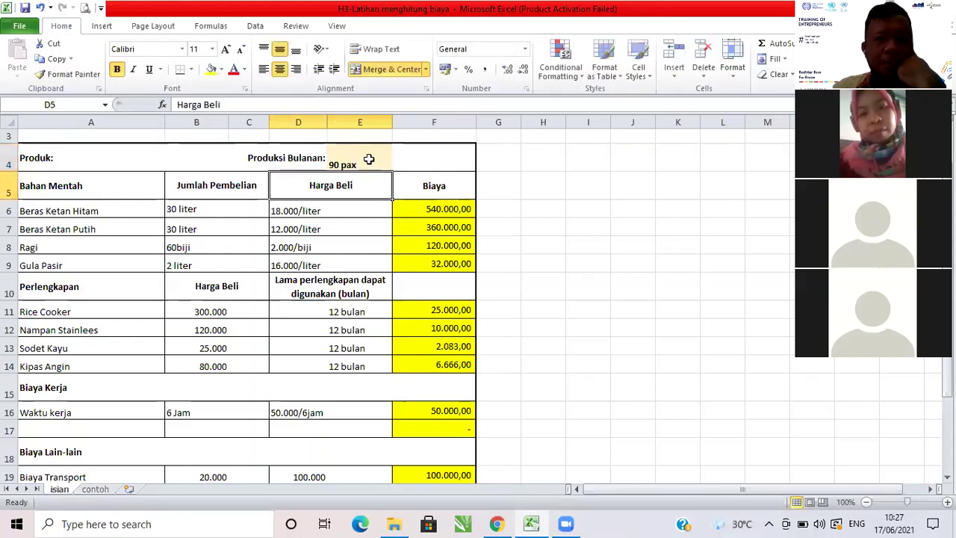
# - Set the monthly production in E4 to the plain number 100
pyautogui.click(369, 159)
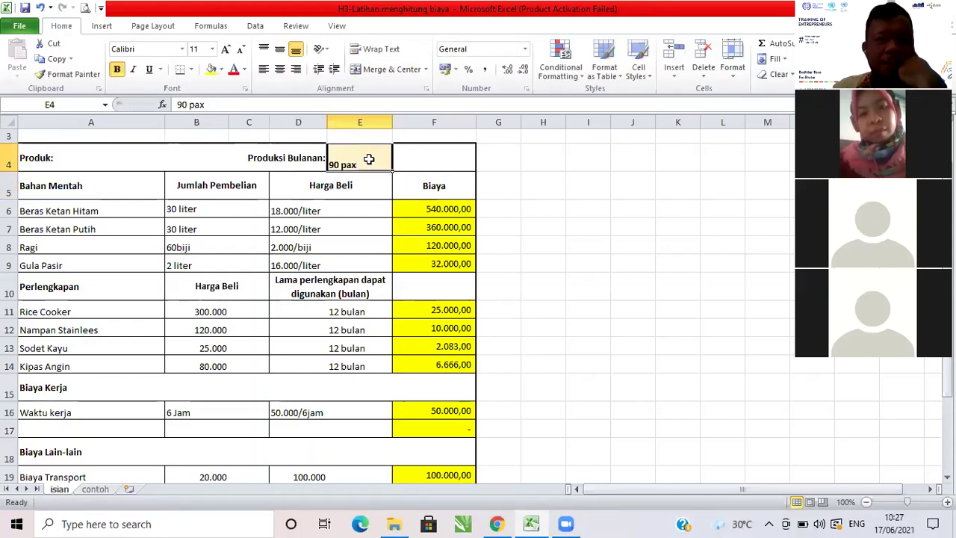
pyautogui.press('BackSpace')
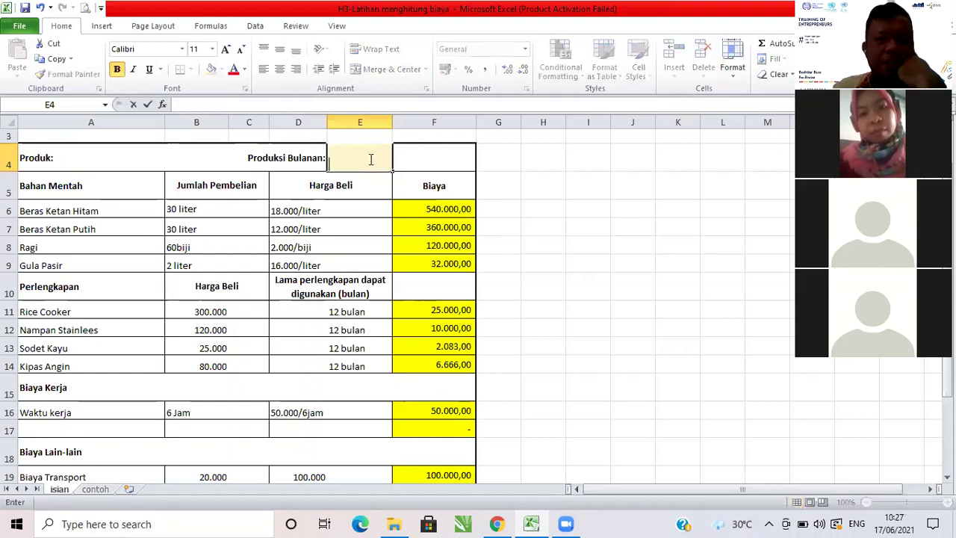
pyautogui.write('100')
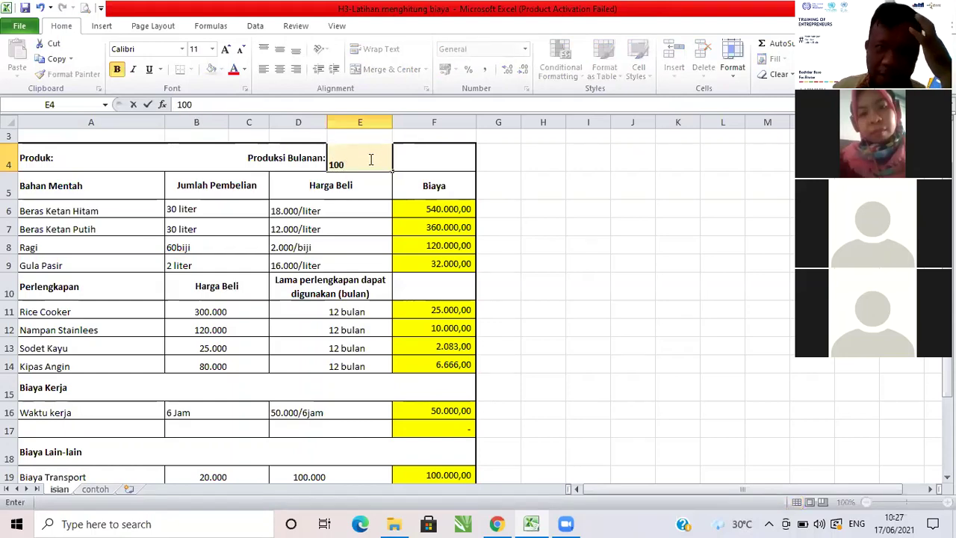
pyautogui.press('Return')
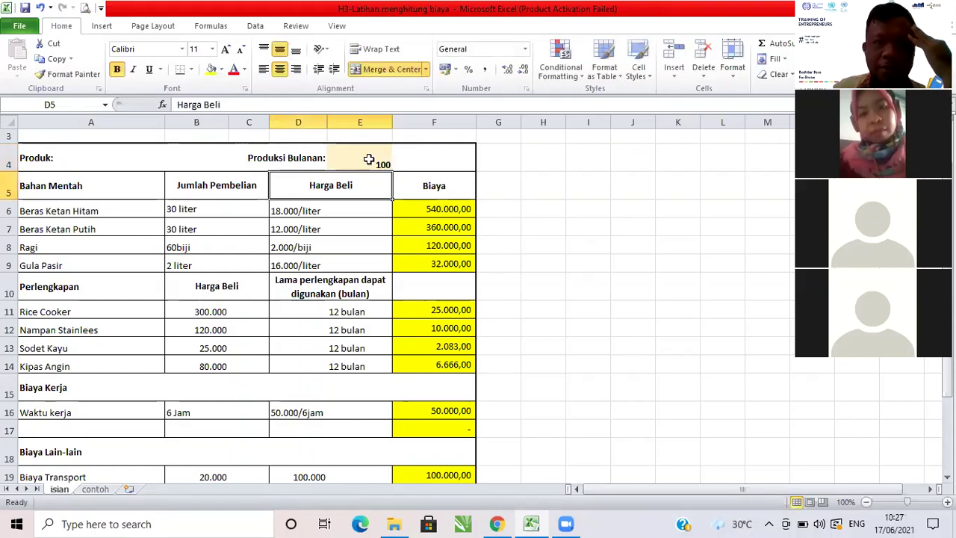
# - Check the monthly total cost and the total cost per product at the end of the tape cost table
pyautogui.press('Down')
pyautogui.press('Down')
pyautogui.press('Down')
pyautogui.press('Down')
pyautogui.press('Down')
pyautogui.press('Down')
pyautogui.press('Down')
pyautogui.press('Down')
pyautogui.press('Down')
pyautogui.press('Down')
pyautogui.press('Down')
pyautogui.press('Down')
pyautogui.press('Down')
pyautogui.press('Down')
pyautogui.press('Down')
pyautogui.press('Down')
pyautogui.press('Down')
pyautogui.press('Down')
pyautogui.press('Down')
pyautogui.press('Down')
pyautogui.press('Down')
pyautogui.press('Down')
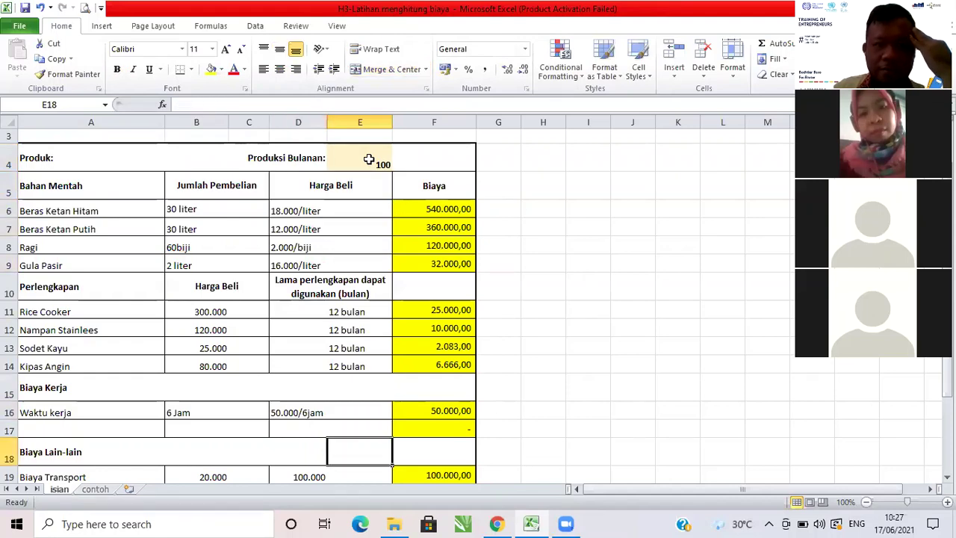
pyautogui.press('Up')
pyautogui.press('Up')
pyautogui.press('Up')
pyautogui.press('Up')
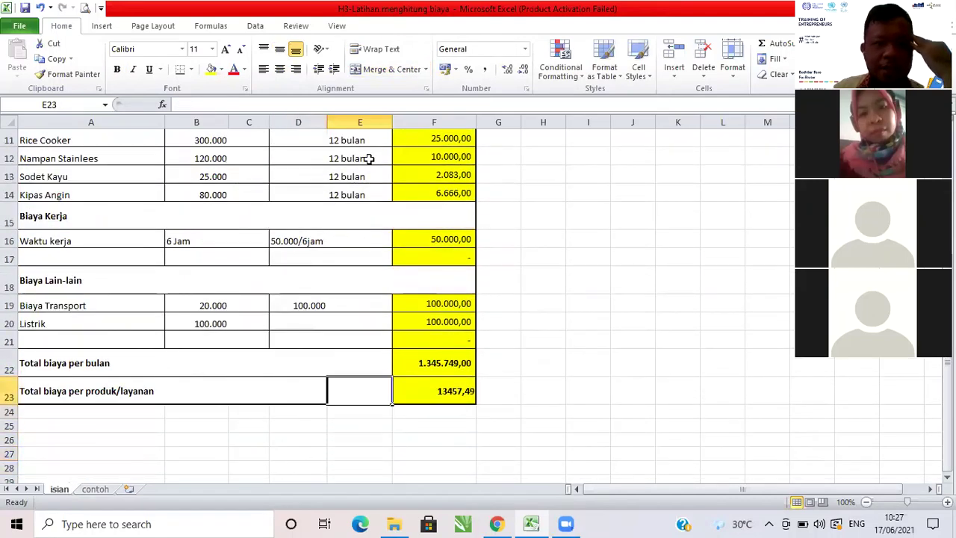
pyautogui.press('Right')
pyautogui.press('Right')
pyautogui.press('Left')
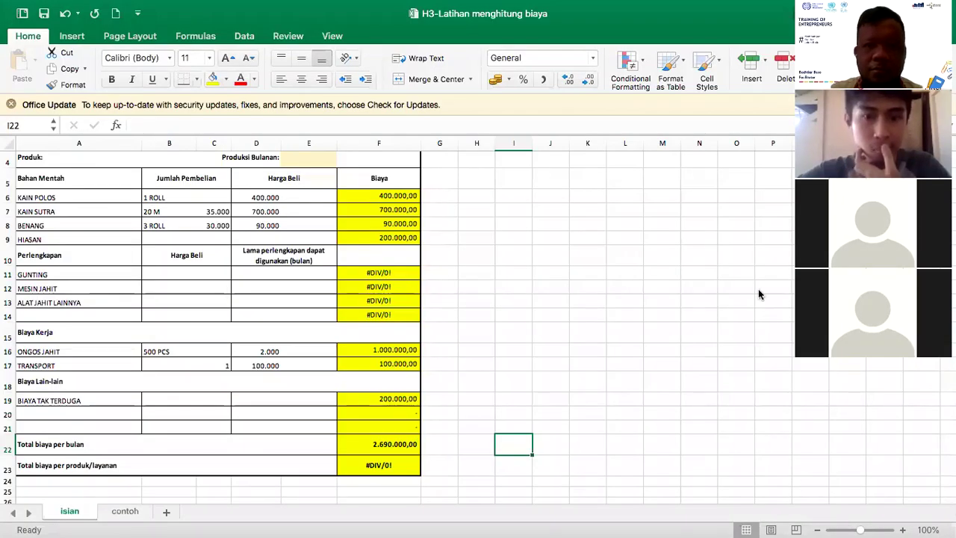
# - Examine the raw material quantities, purchase prices and costs in the TEMPAT TISSU unit cost table
pyautogui.scroll(3, 625, 271)
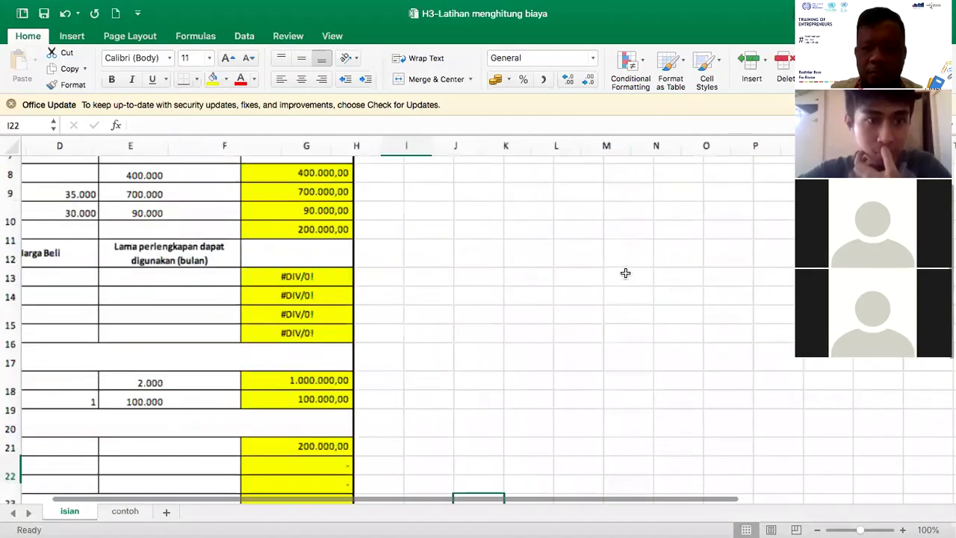
pyautogui.scroll(3, 415, 231)
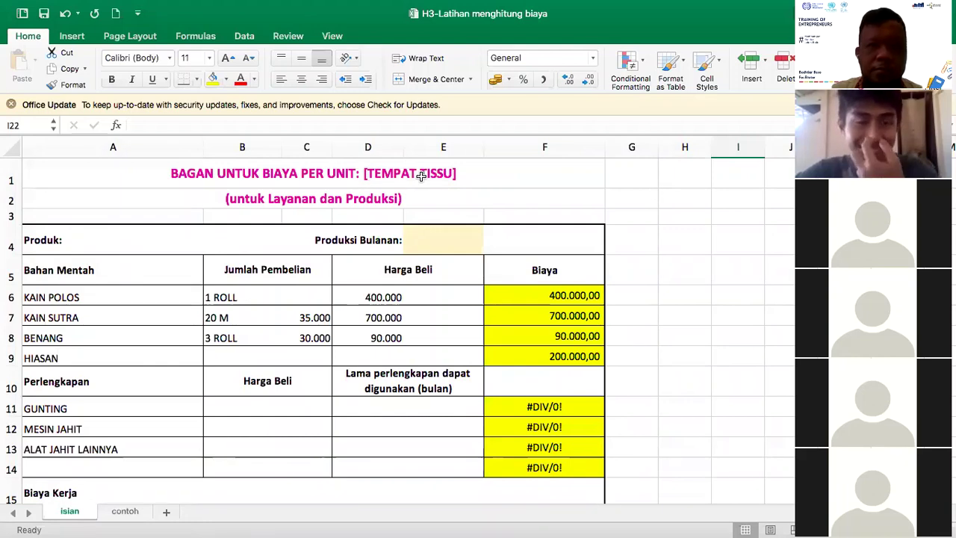
pyautogui.scroll(-1, 242, 306)
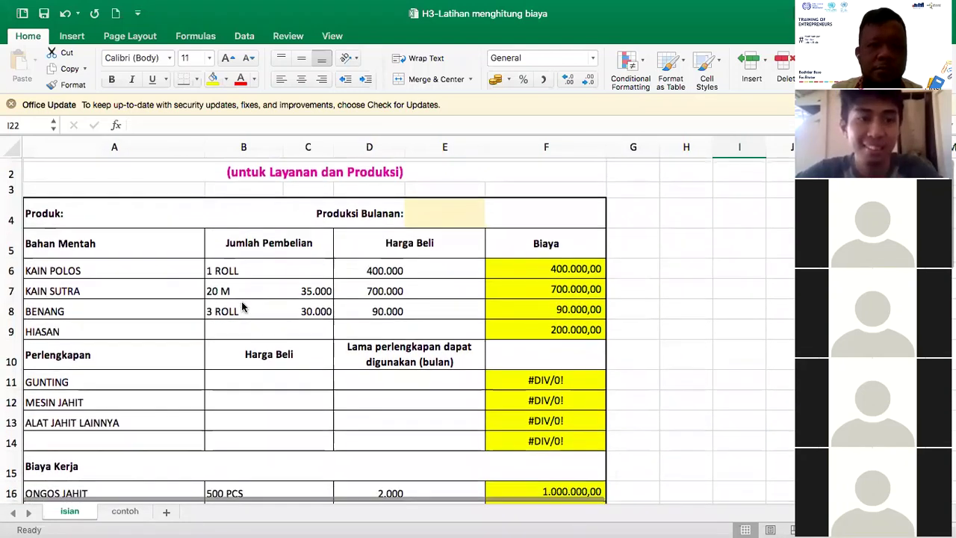
pyautogui.scroll(-1, 242, 306)
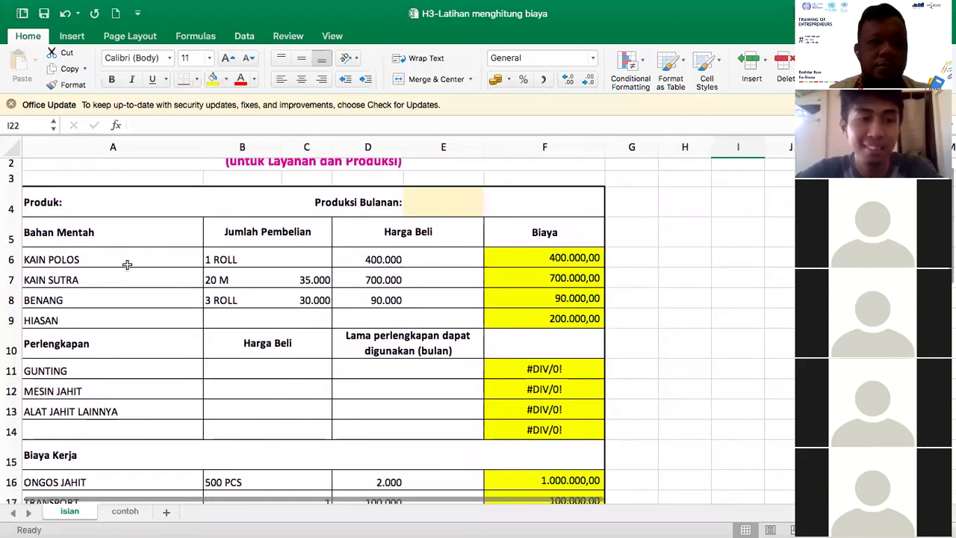
pyautogui.scroll(2, 127, 263)
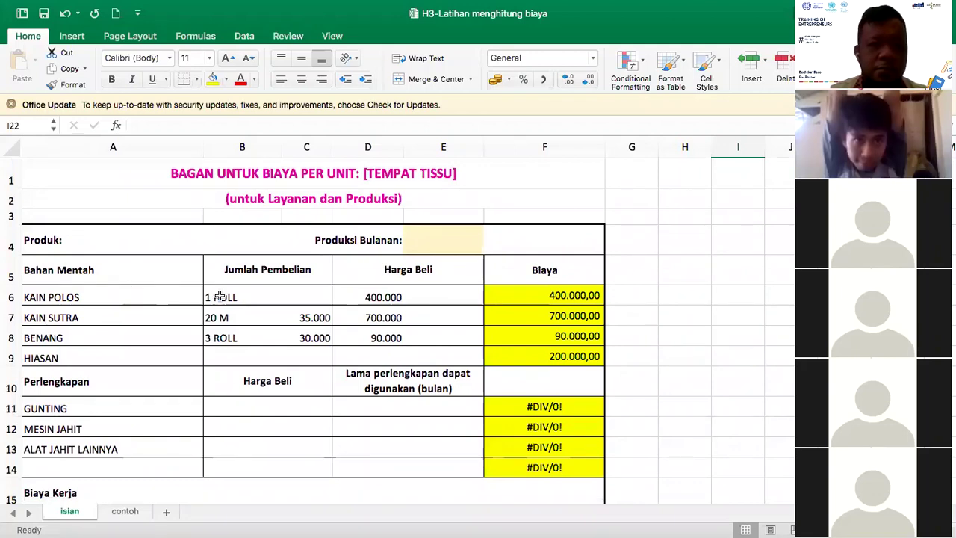
pyautogui.click(392, 299)
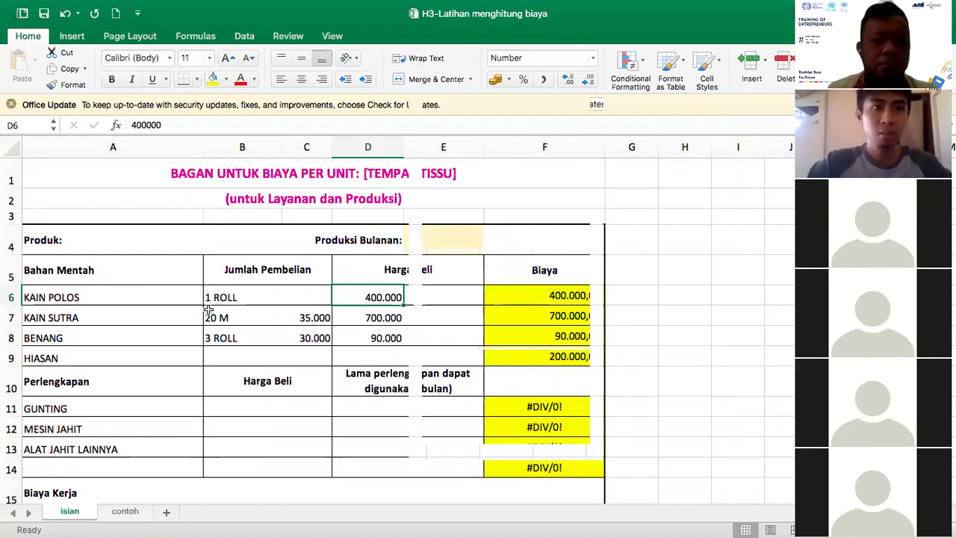
pyautogui.doubleClick(242, 312)
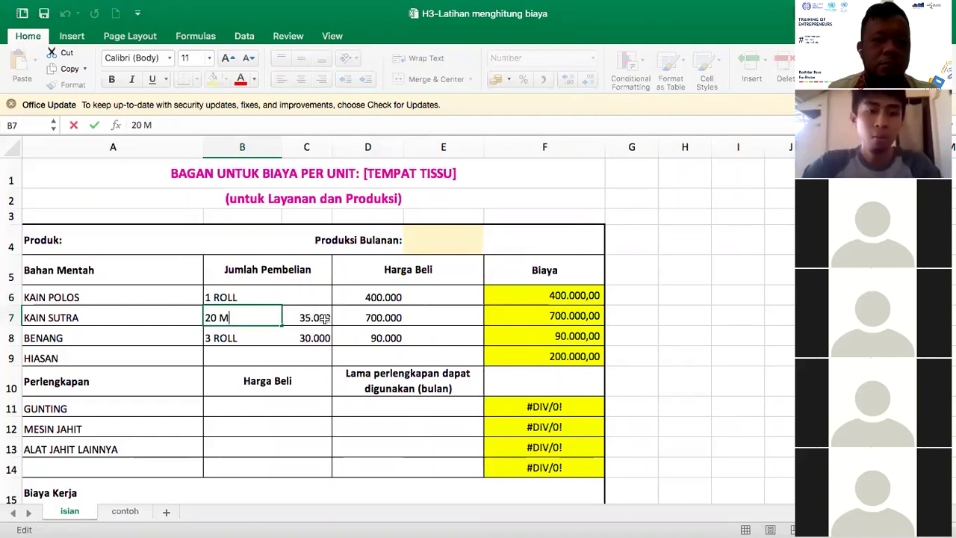
pyautogui.click(378, 320)
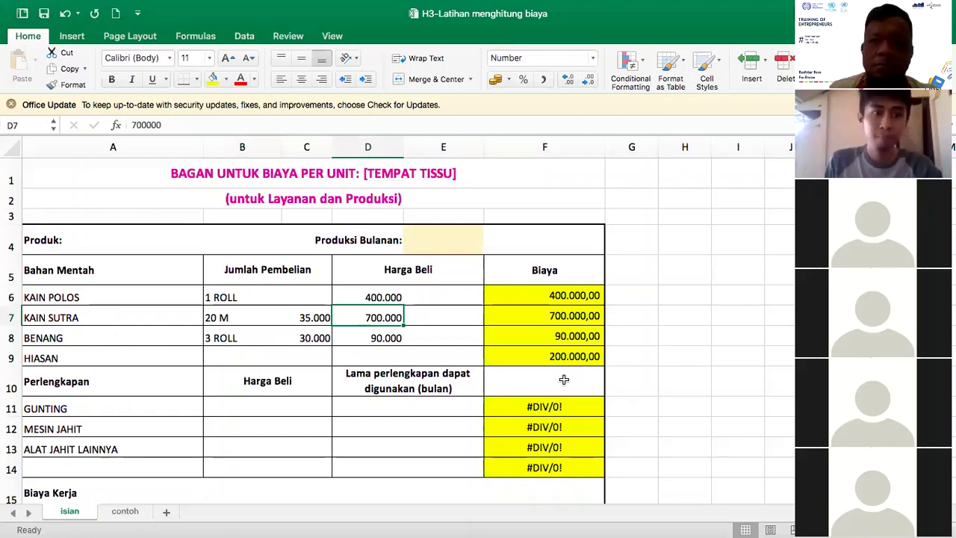
pyautogui.click(591, 335)
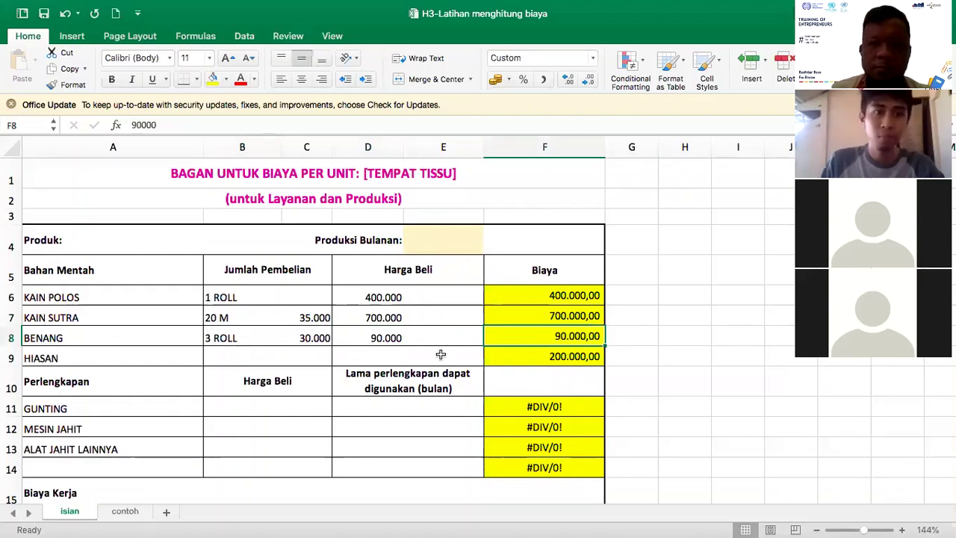
pyautogui.click(597, 351)
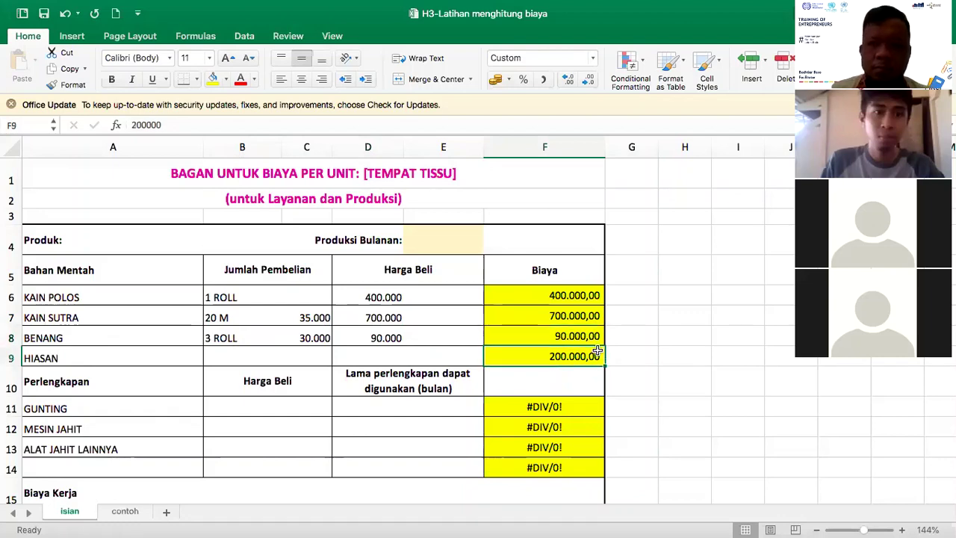
# - Replace the cost formula for GUNTING in F11 with 0
pyautogui.scroll(-5, 598, 351)
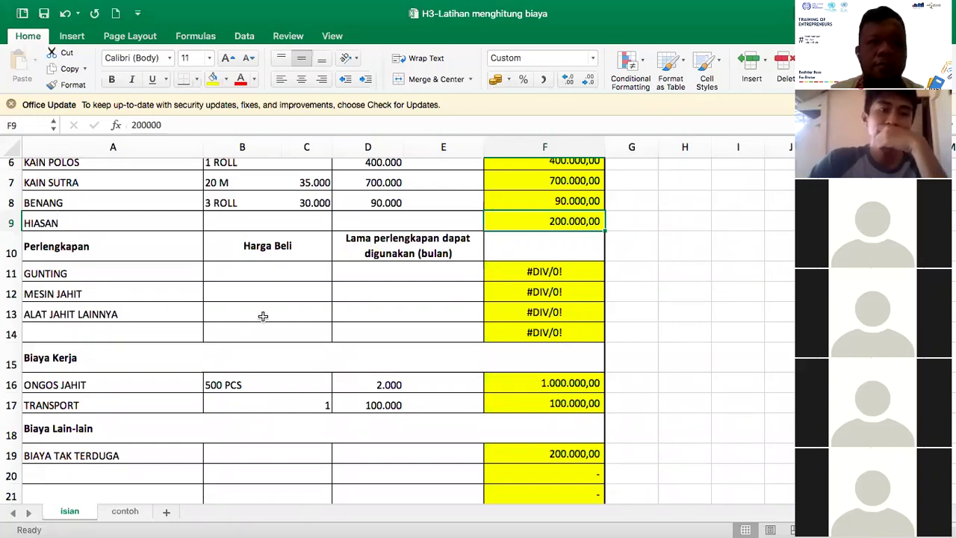
pyautogui.scroll(-3, 395, 308)
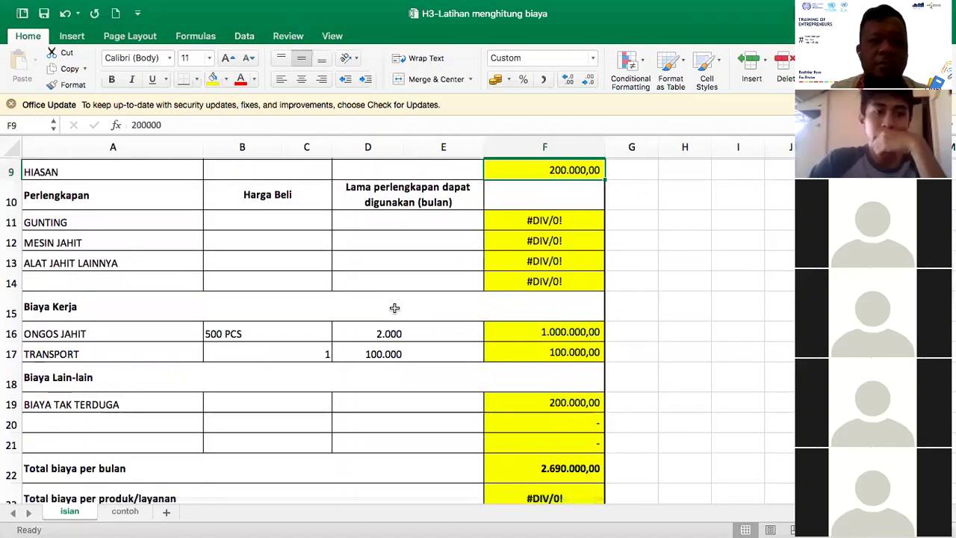
pyautogui.scroll(2, 394, 308)
pyautogui.click(579, 251)
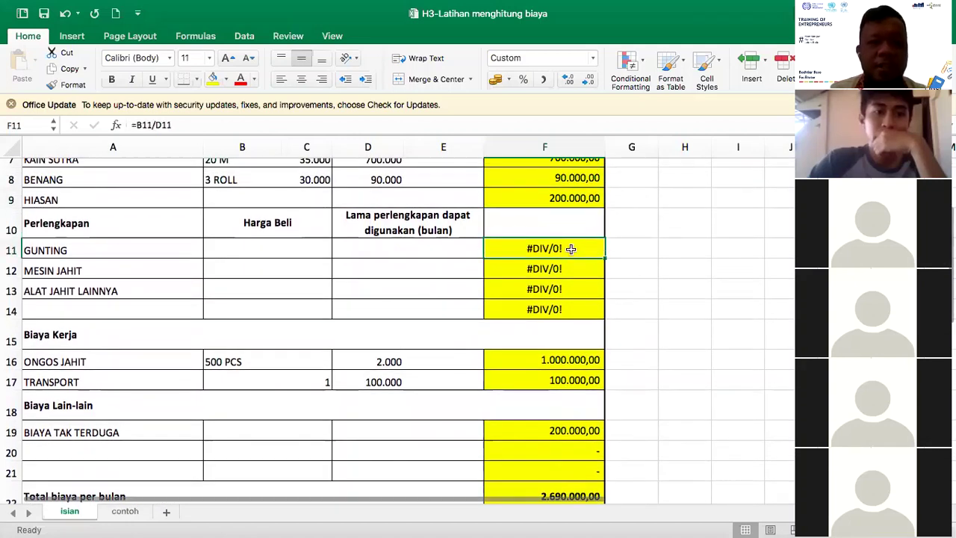
pyautogui.write('0')
pyautogui.press('Return')
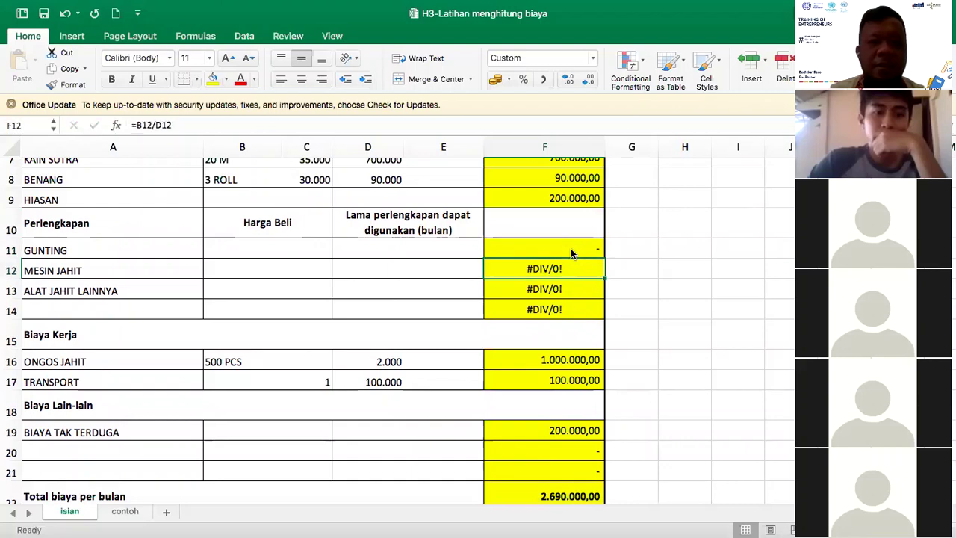
# - Enter a purchase price of 0 for GUNTING, MESIN JAHIT and ALAT JAHIT LAINNYA in B11 to B13
pyautogui.click(260, 244)
pyautogui.write('0')
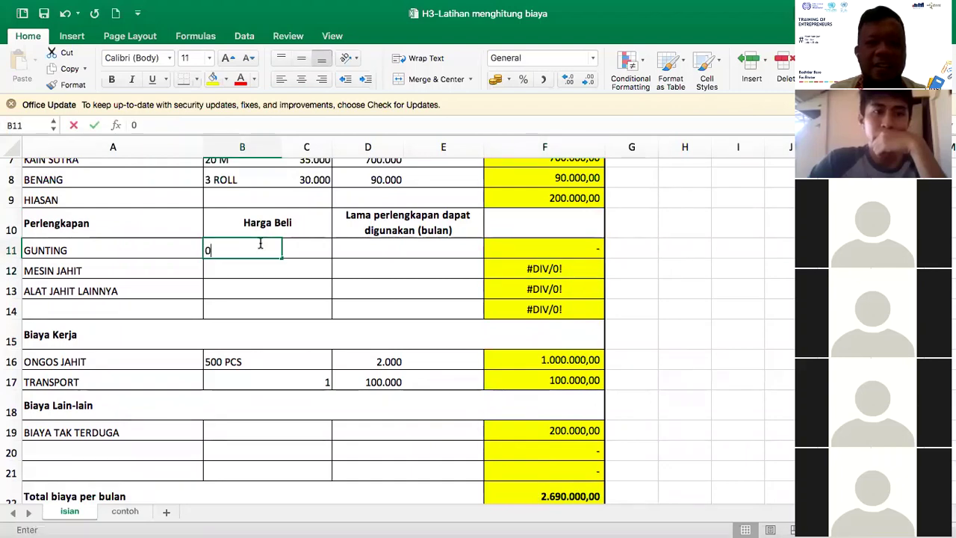
pyautogui.press('Return')
pyautogui.press('Return')
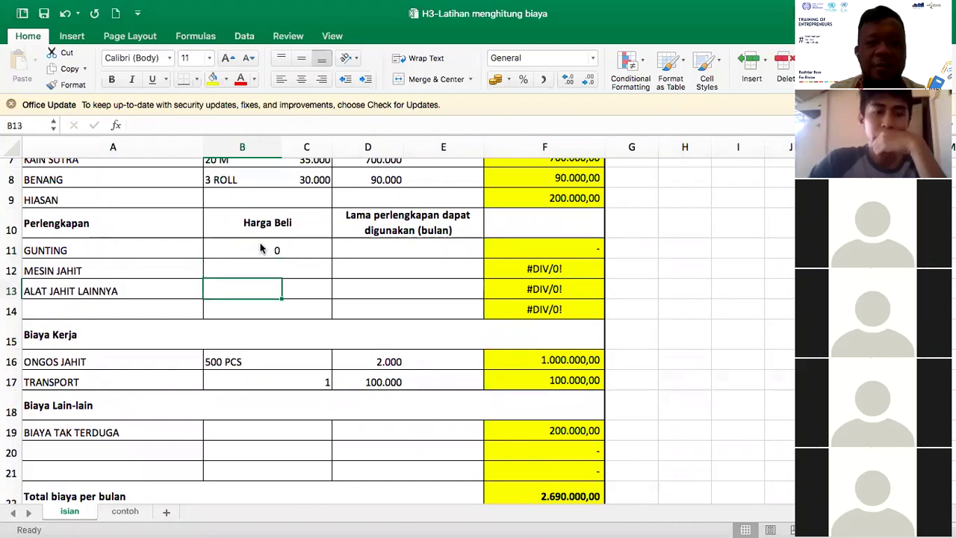
pyautogui.press('Up')
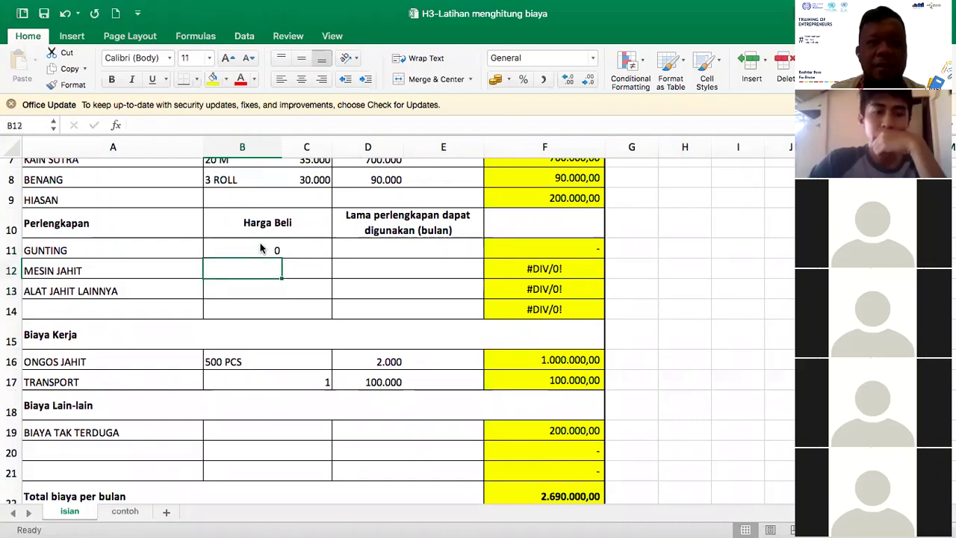
pyautogui.write('0')
pyautogui.press('Return')
pyautogui.write('0')
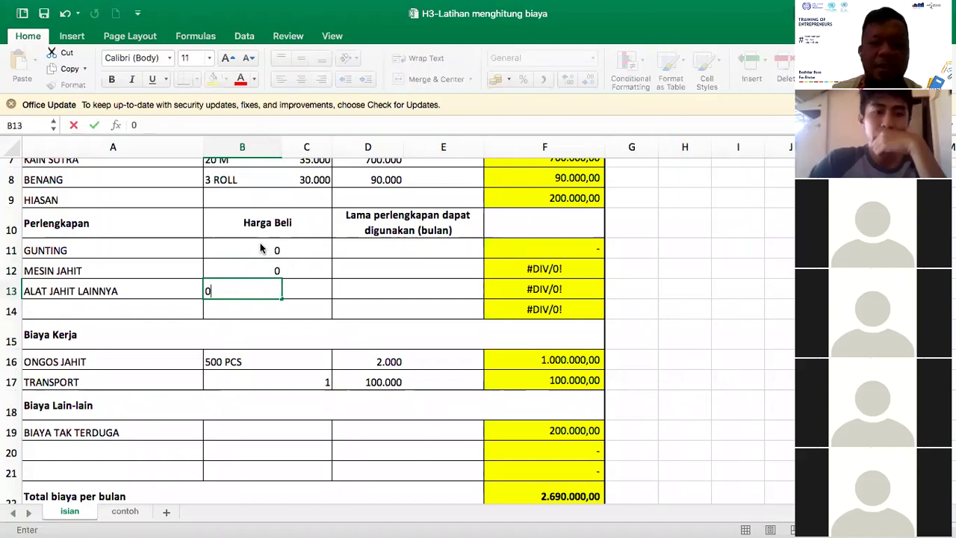
pyautogui.press('BackSpace')
pyautogui.write('0')
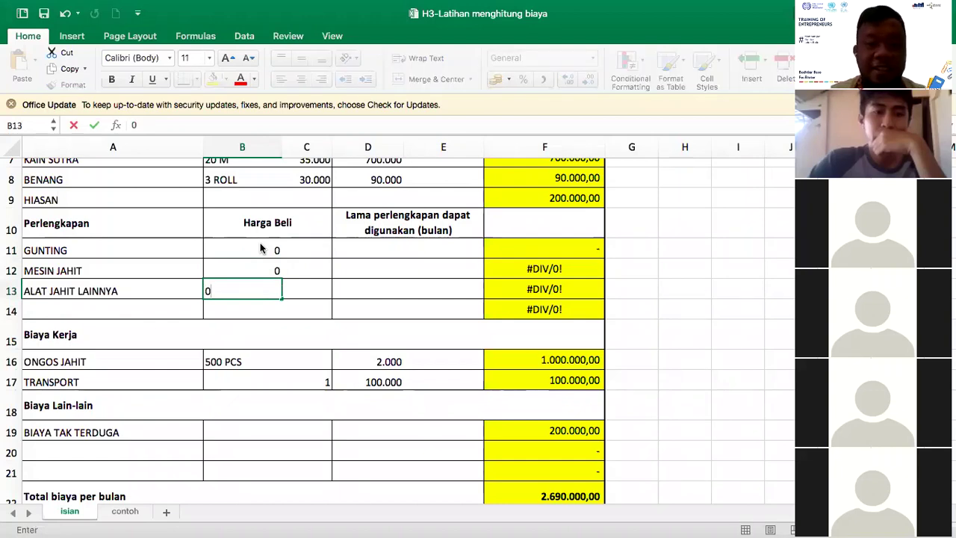
pyautogui.press('BackSpace')
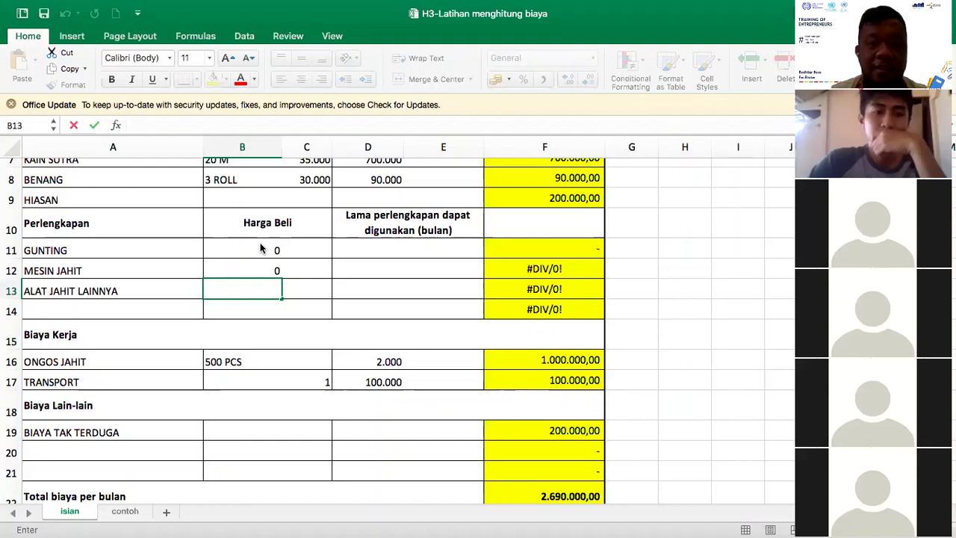
pyautogui.write('0')
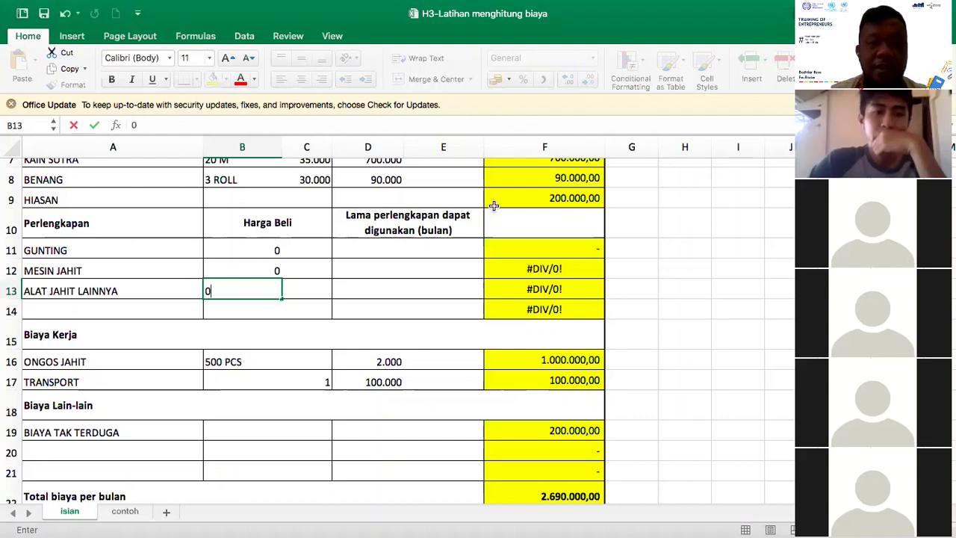
pyautogui.click(408, 307)
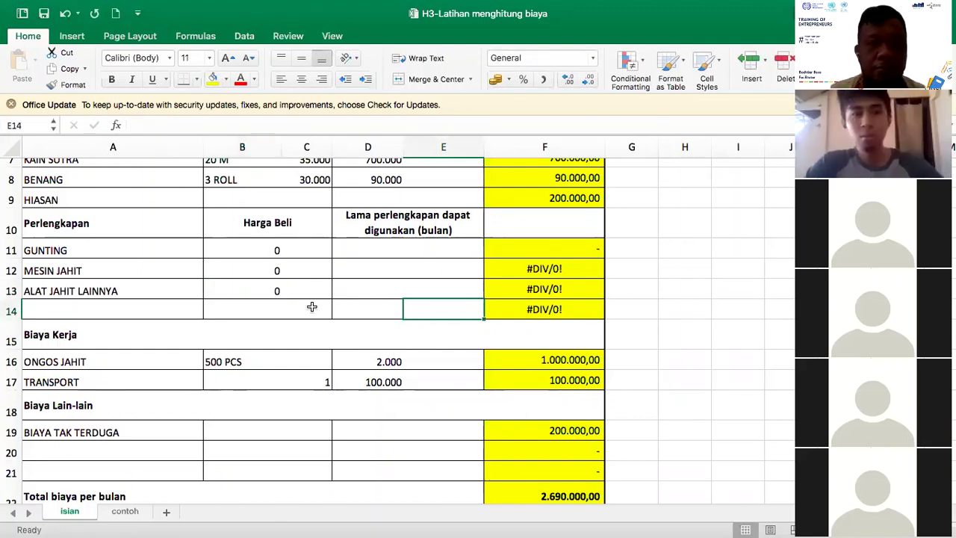
# - Examine the equipment rows and the quantity and rate of ONGOS JAHIT under Biaya Kerja
pyautogui.scroll(-1, 311, 307)
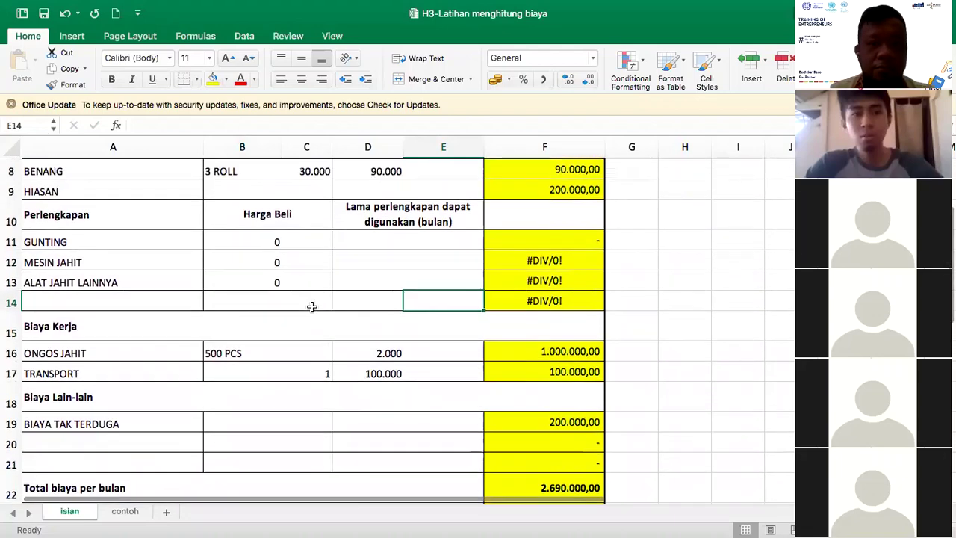
pyautogui.scroll(-1, 311, 306)
pyautogui.scroll(1, 311, 307)
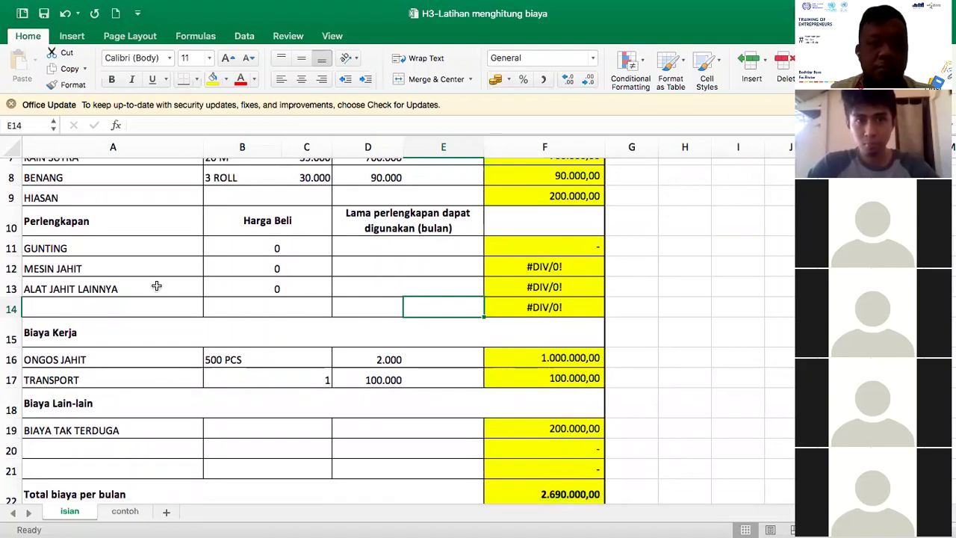
pyautogui.click(168, 247)
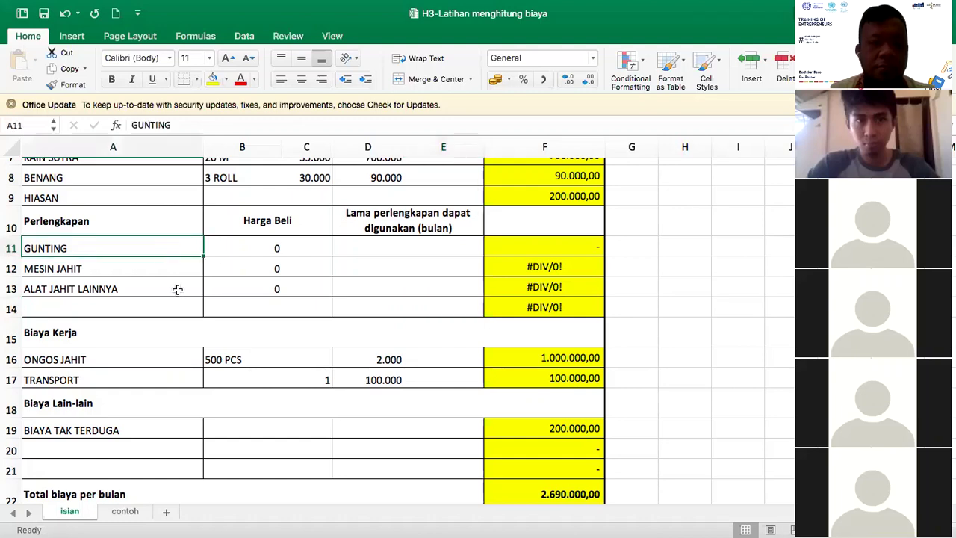
pyautogui.scroll(-1, 178, 290)
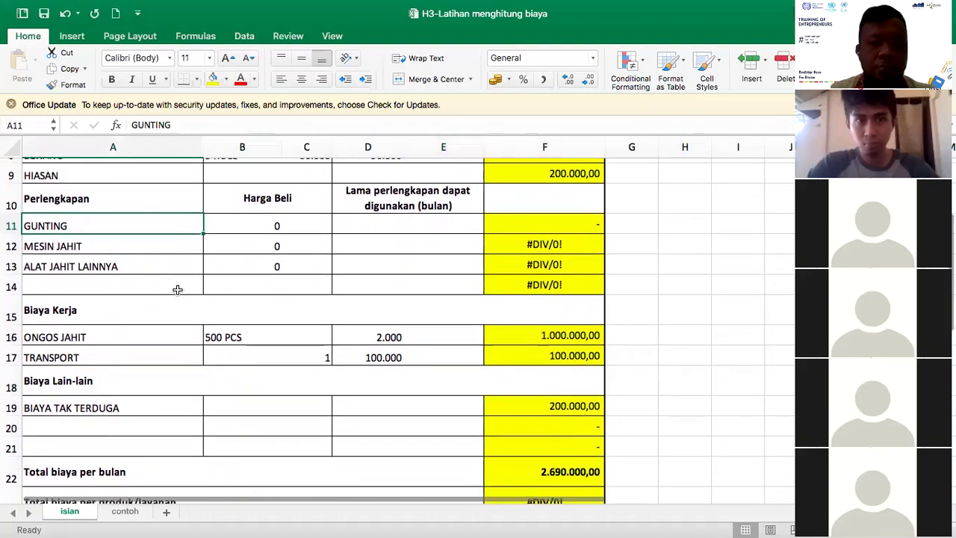
pyautogui.scroll(-1, 177, 290)
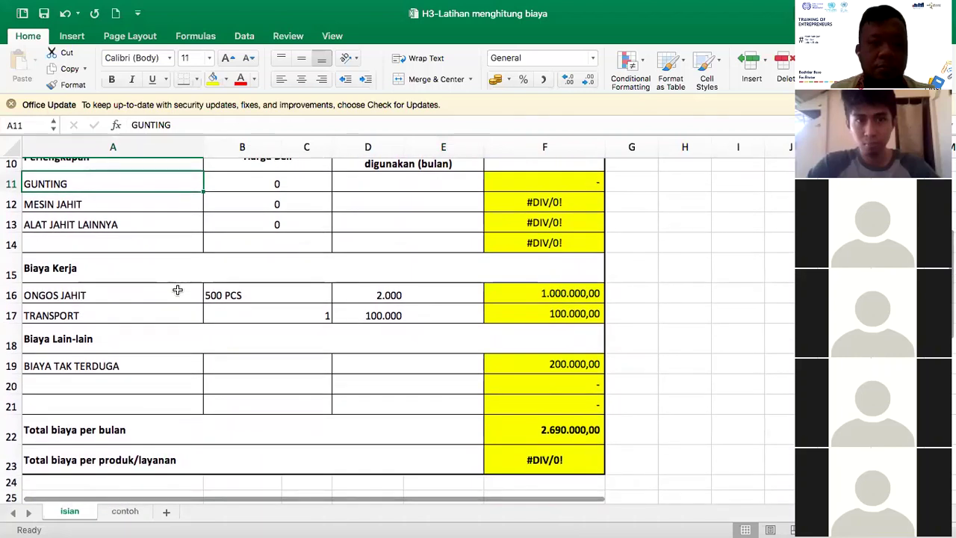
pyautogui.scroll(-2, 177, 290)
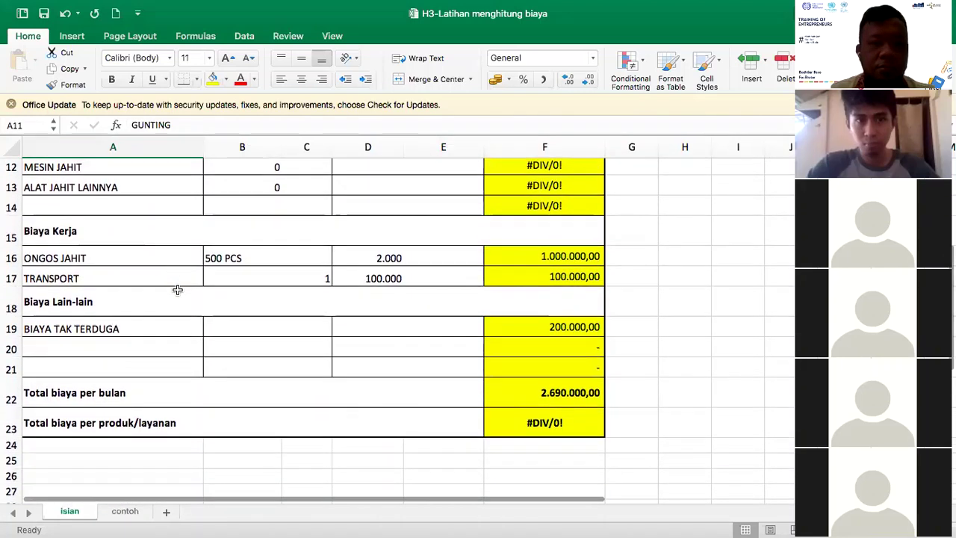
pyautogui.scroll(-2, 178, 289)
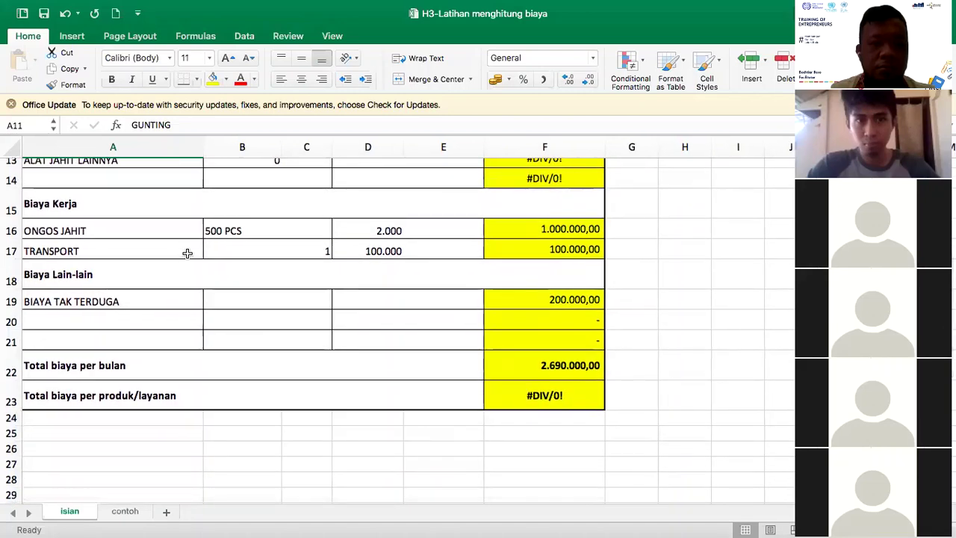
pyautogui.scroll(-2, 187, 253)
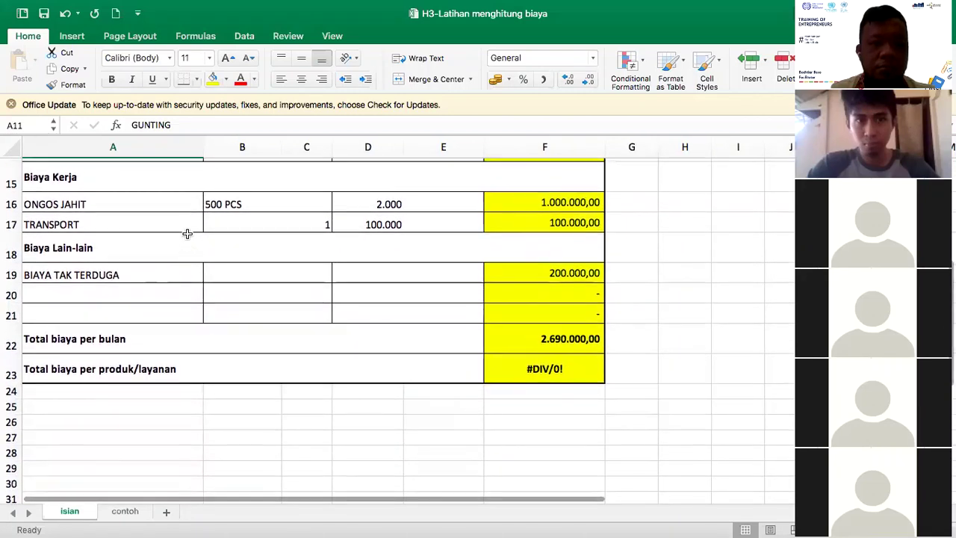
pyautogui.click(265, 205)
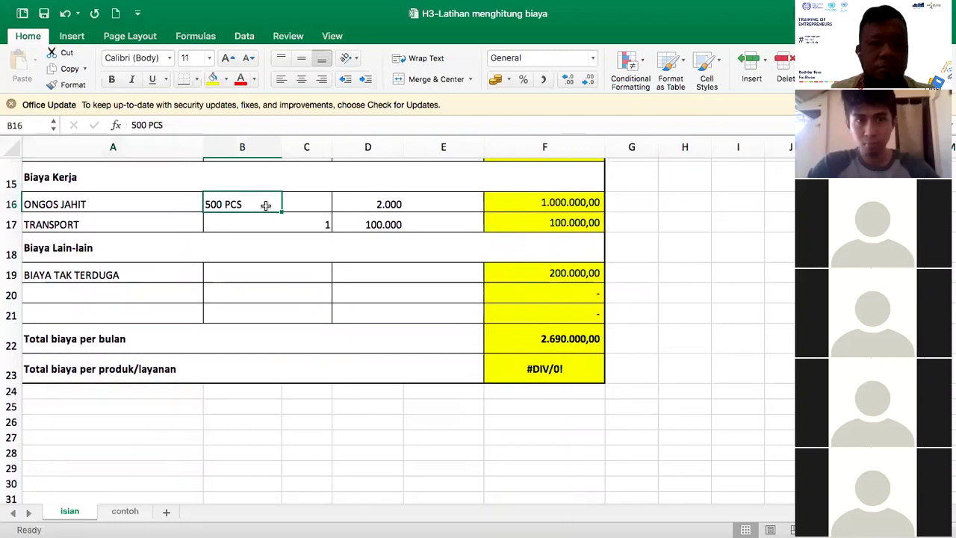
pyautogui.click(358, 201)
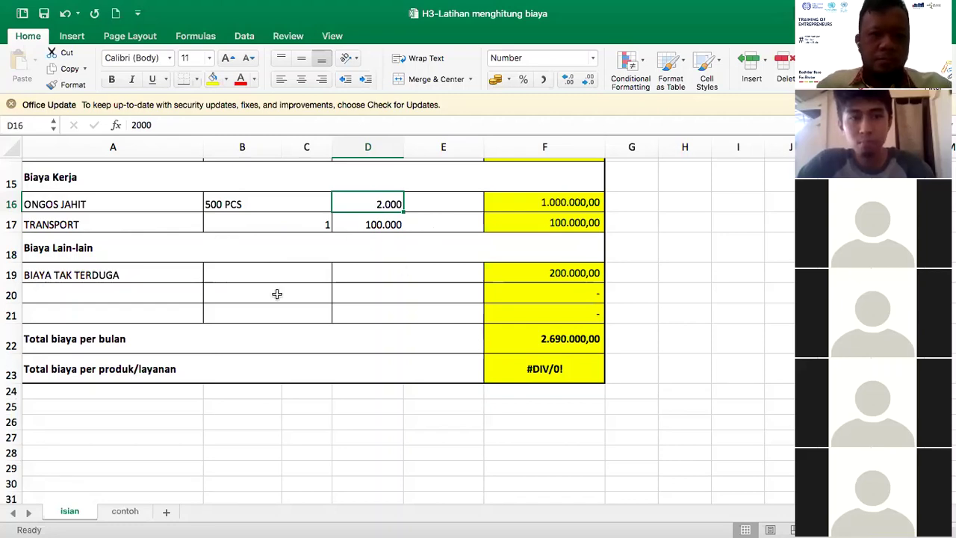
# - Examine the BIAYA TAK TERDUGA cost and the monthly and per-product totals of the TEMPAT TISSU table
pyautogui.click(168, 268)
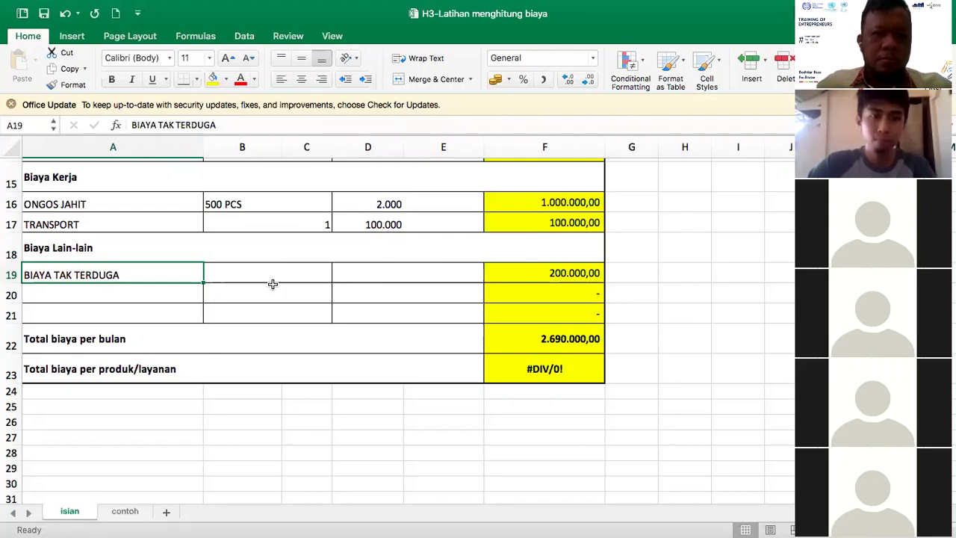
pyautogui.click(560, 274)
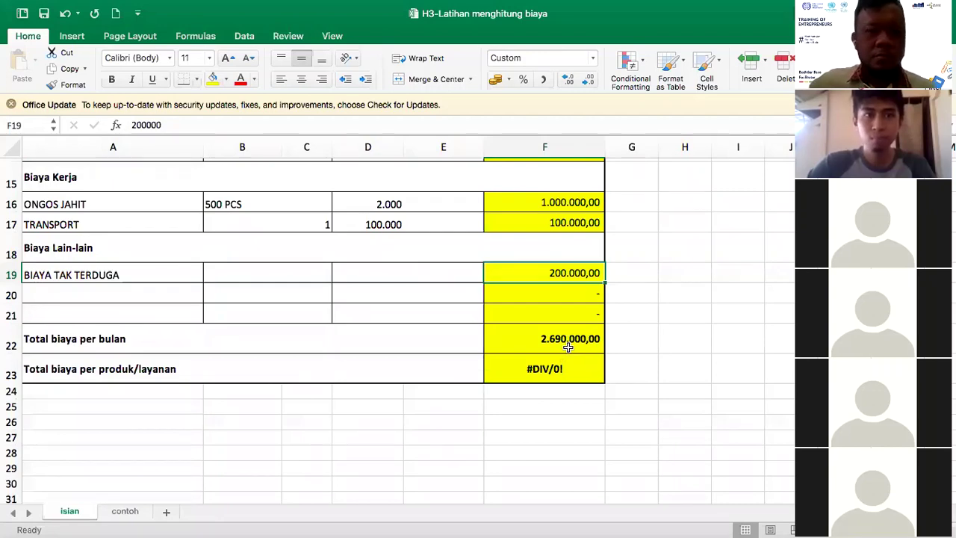
pyautogui.click(414, 341)
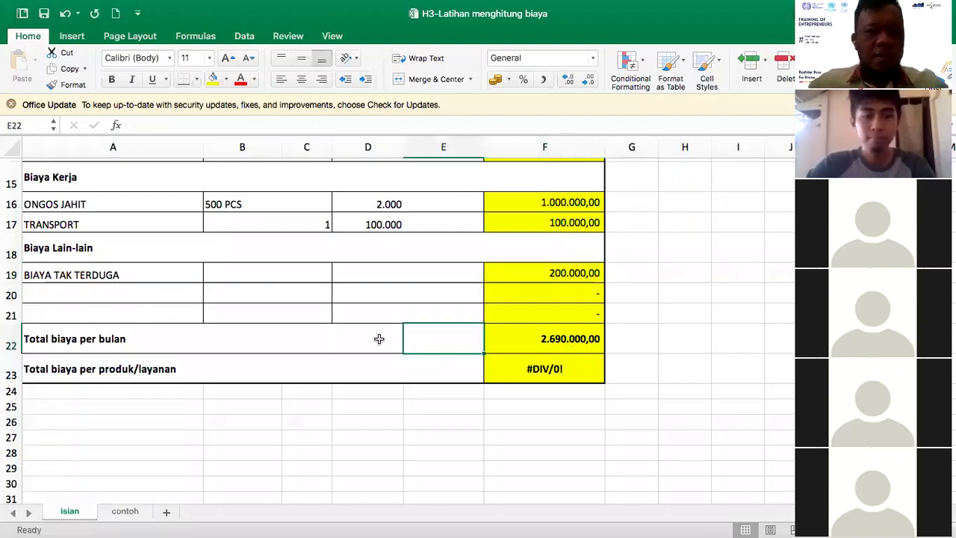
pyautogui.click(379, 339)
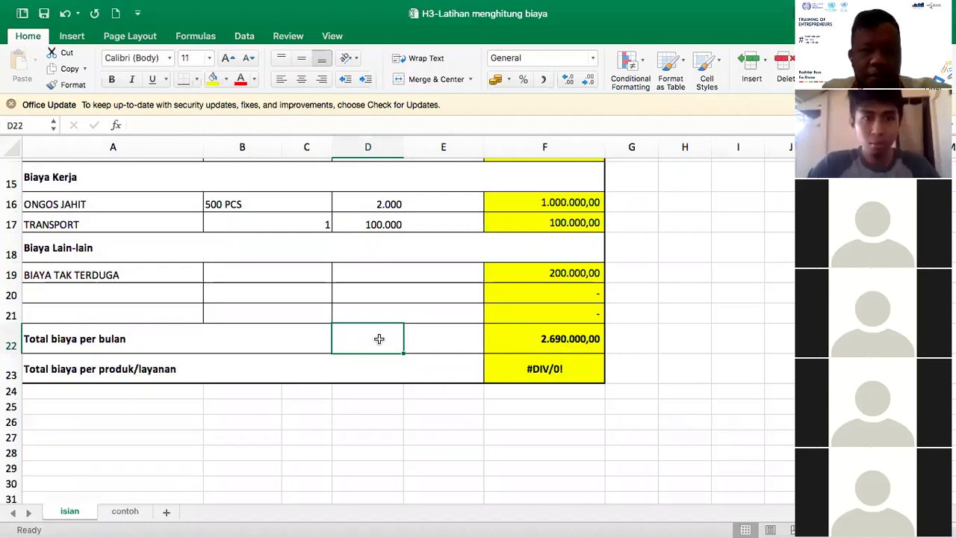
pyautogui.scroll(4, 378, 339)
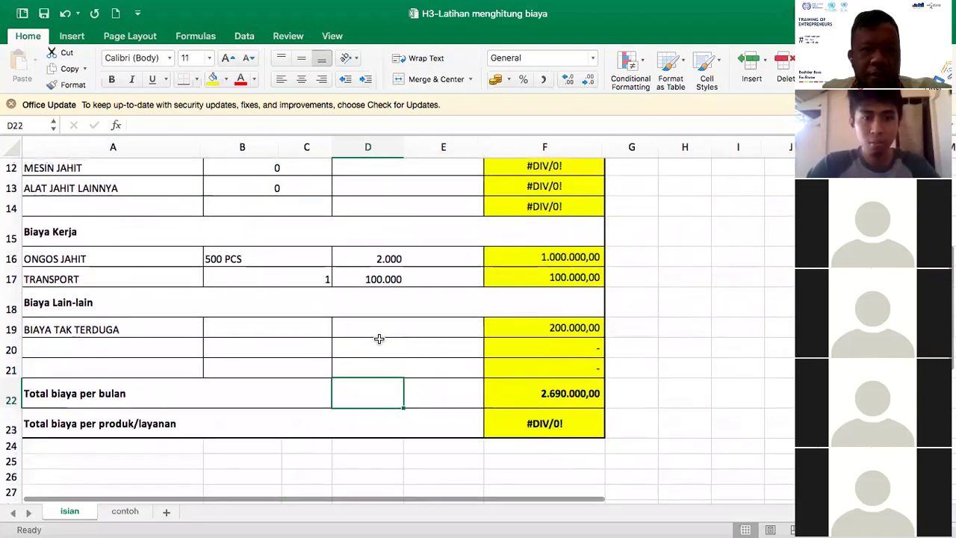
pyautogui.scroll(-2, 378, 339)
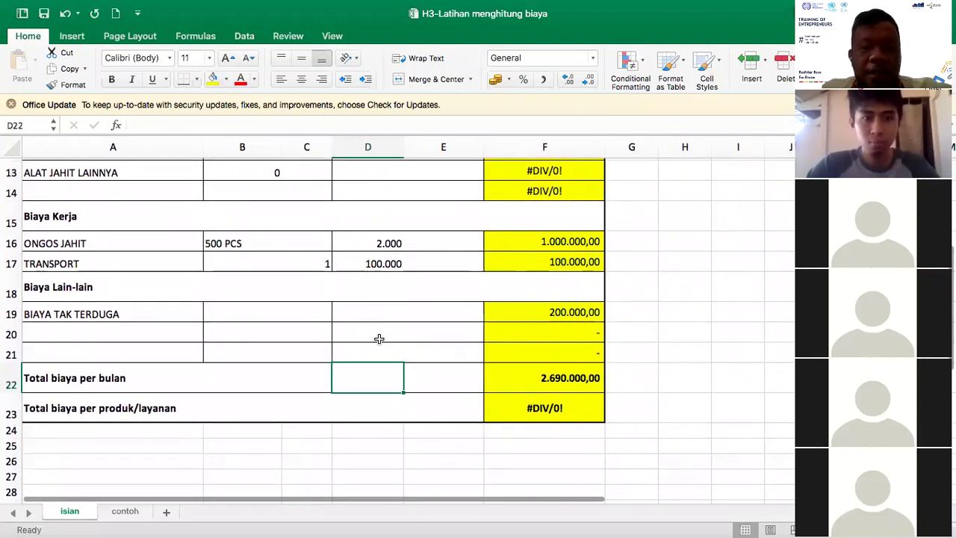
pyautogui.scroll(5, 372, 403)
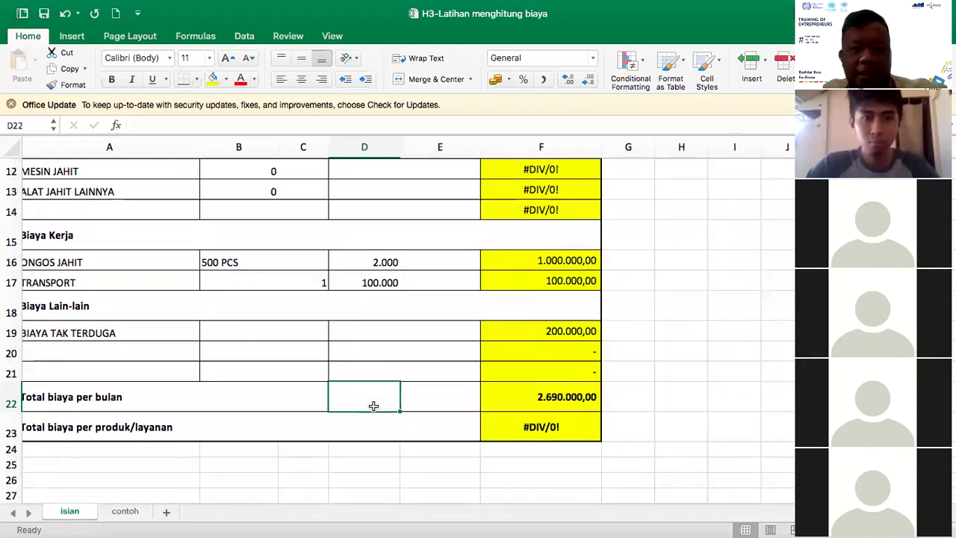
pyautogui.scroll(4, 374, 406)
pyautogui.scroll(-8, 374, 405)
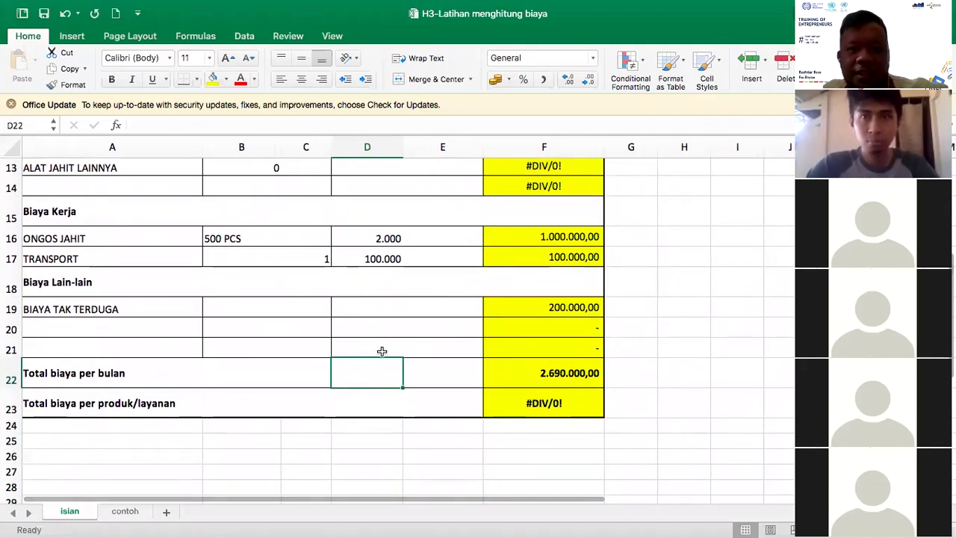
# - Set the monthly production (Produksi Bulanan) in E4 to 500
pyautogui.click(382, 351)
pyautogui.scroll(10, 382, 351)
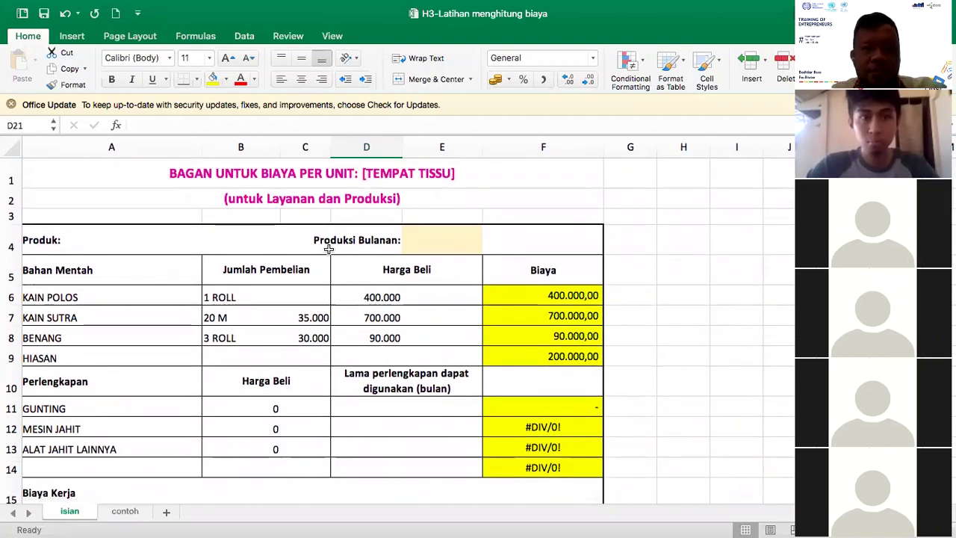
pyautogui.click(437, 237)
pyautogui.write('500')
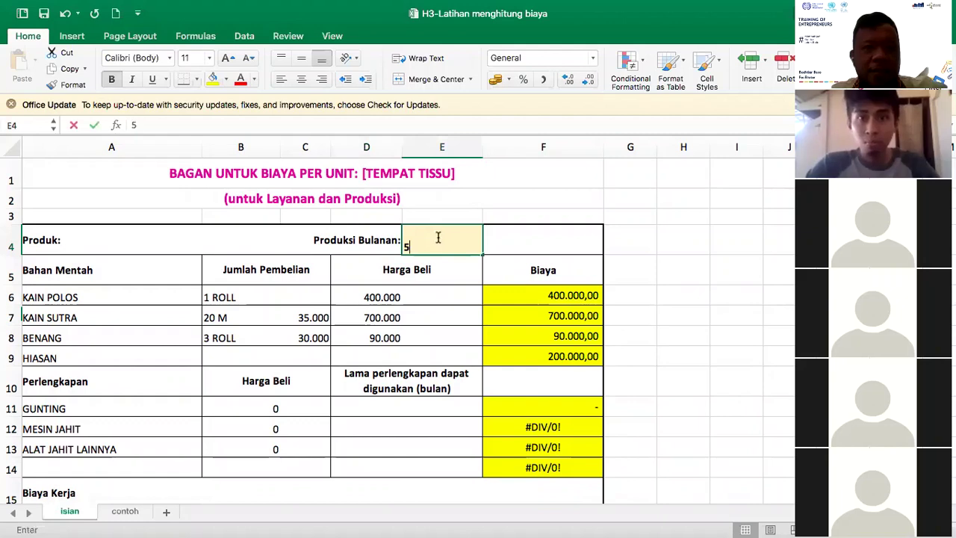
pyautogui.click(443, 296)
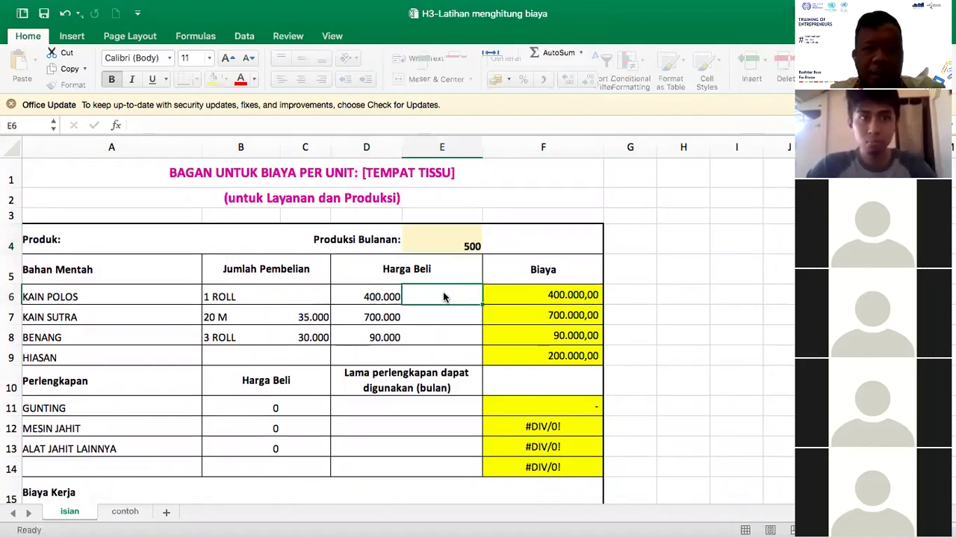
# - Check the total monthly cost and the total cost per product at the end of the TEMPAT TISSU table
pyautogui.scroll(-5, 443, 297)
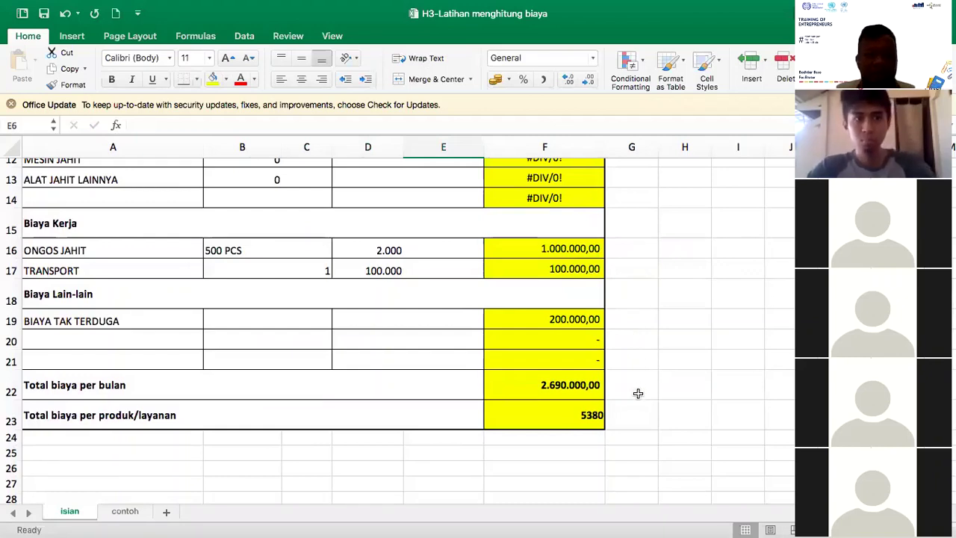
pyautogui.scroll(-1, 638, 393)
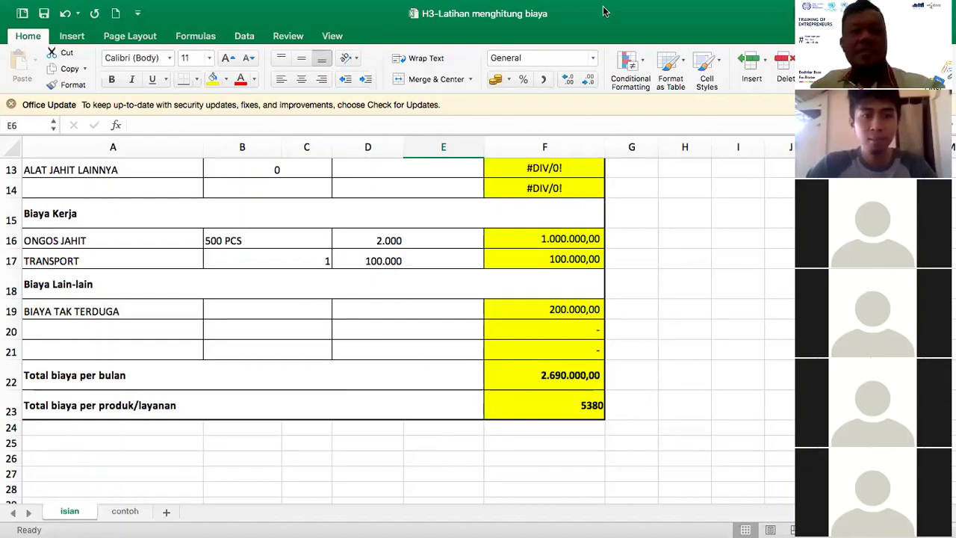
pyautogui.click(567, 13)
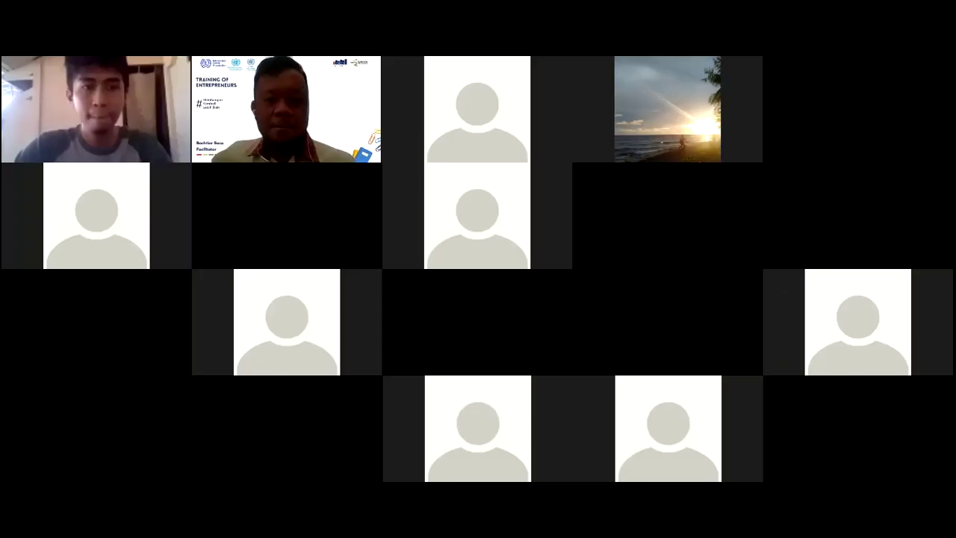